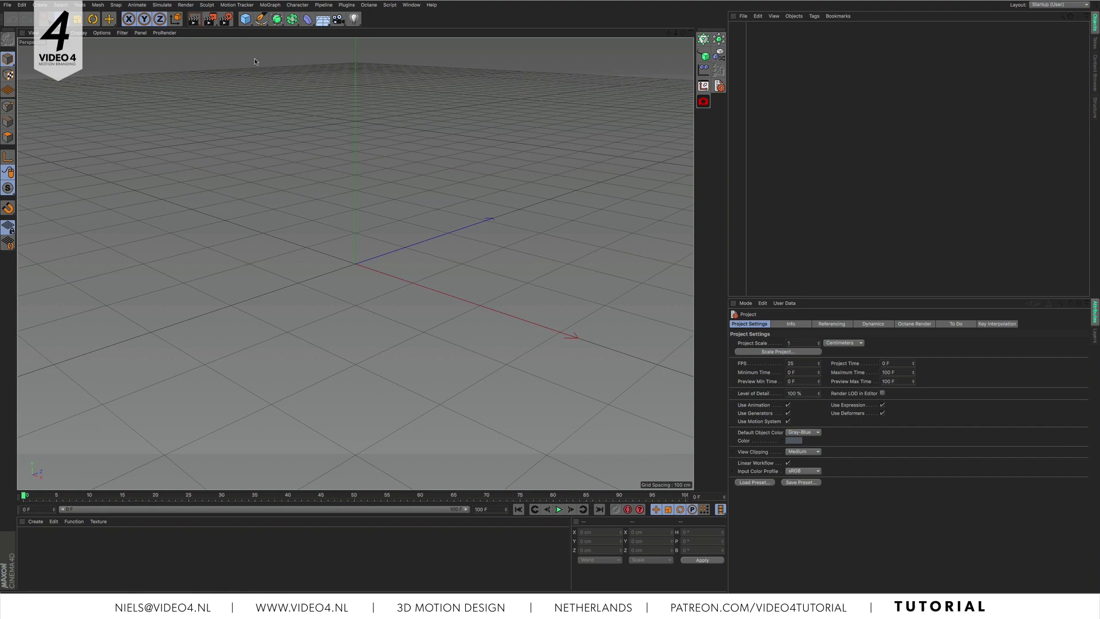
# Add a cube and set its X, Y and Z sizes to 10 cm.
pyautogui.click(247, 20)
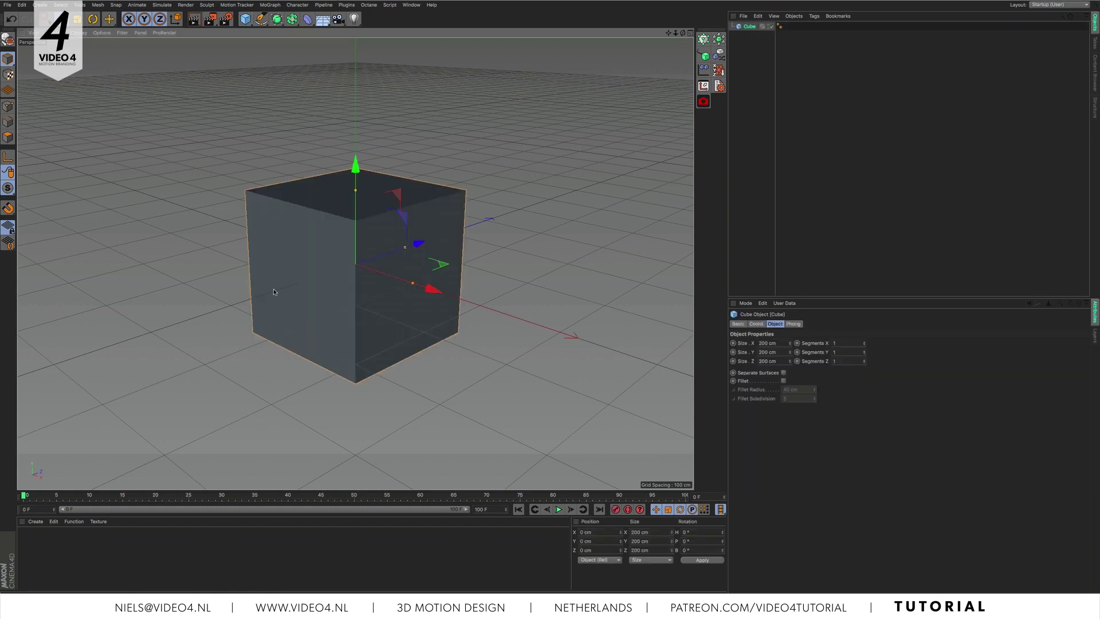
pyautogui.keyDown('alt'); pyautogui.moveTo(367, 286); pyautogui.dragTo(395, 301); pyautogui.keyUp('alt')
pyautogui.click(772, 342)
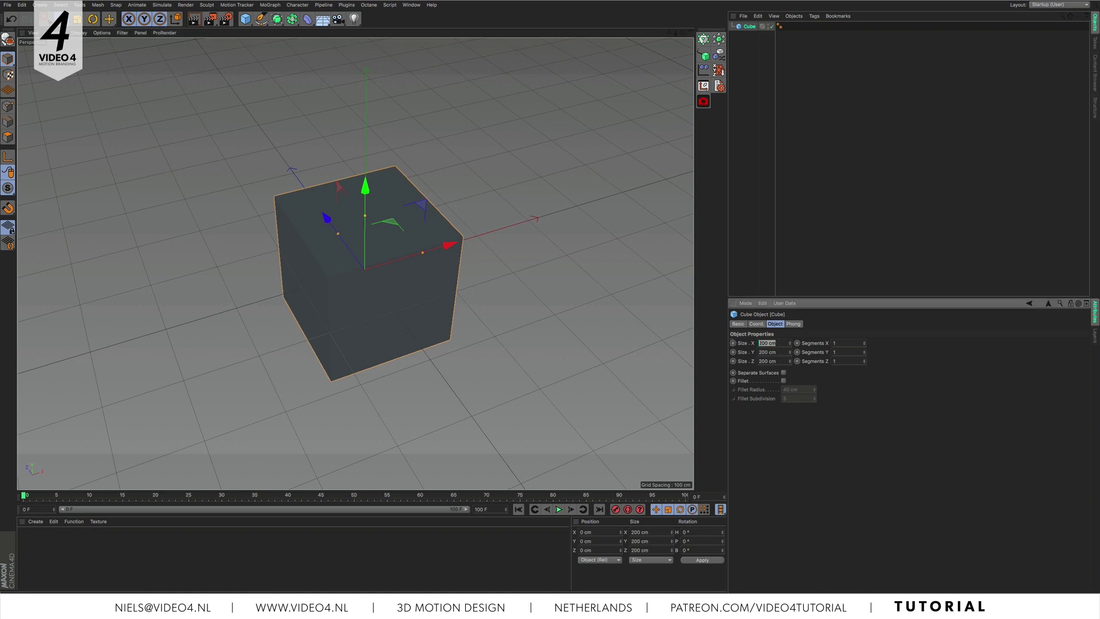
pyautogui.write('10')
pyautogui.press('Tab')
pyautogui.write('10')
pyautogui.press('Tab')
pyautogui.write('10')
pyautogui.press('Return')
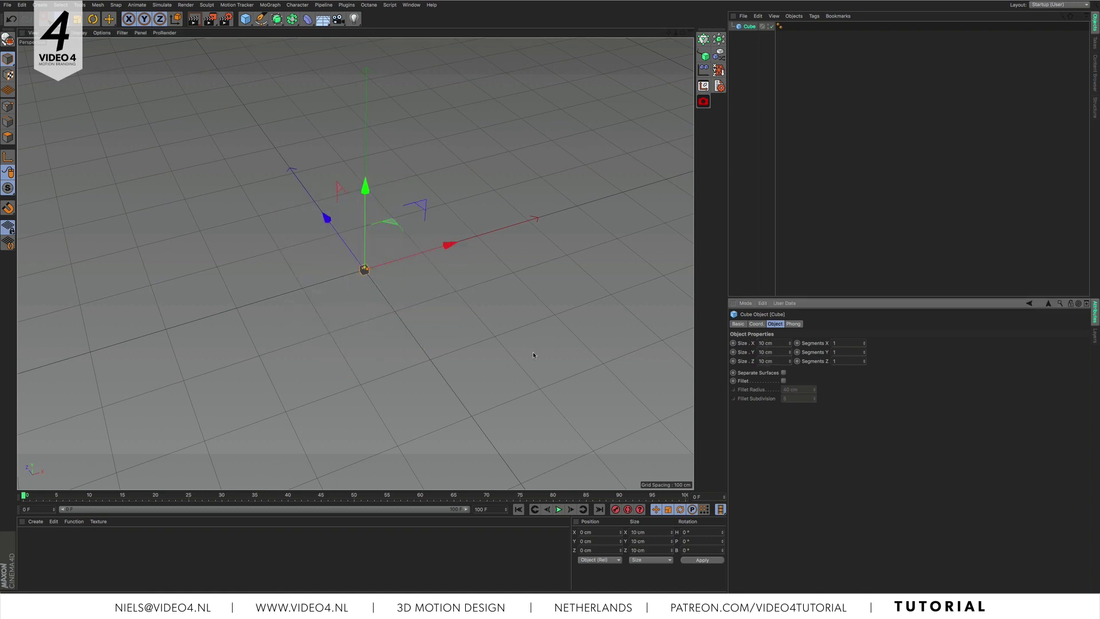
# Make the parametric cube editable as a polygon object.
pyautogui.keyDown('alt'); pyautogui.moveTo(367, 303); pyautogui.dragTo(426, 263); pyautogui.keyUp('alt')
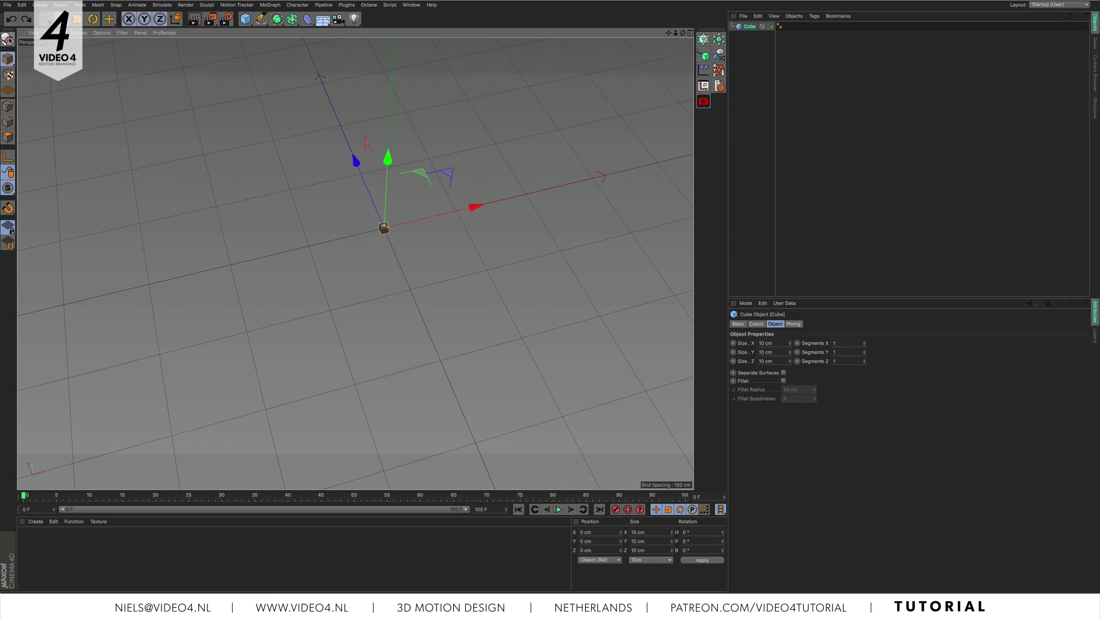
pyautogui.click(7, 40)
pyautogui.scroll(5, 398, 203)
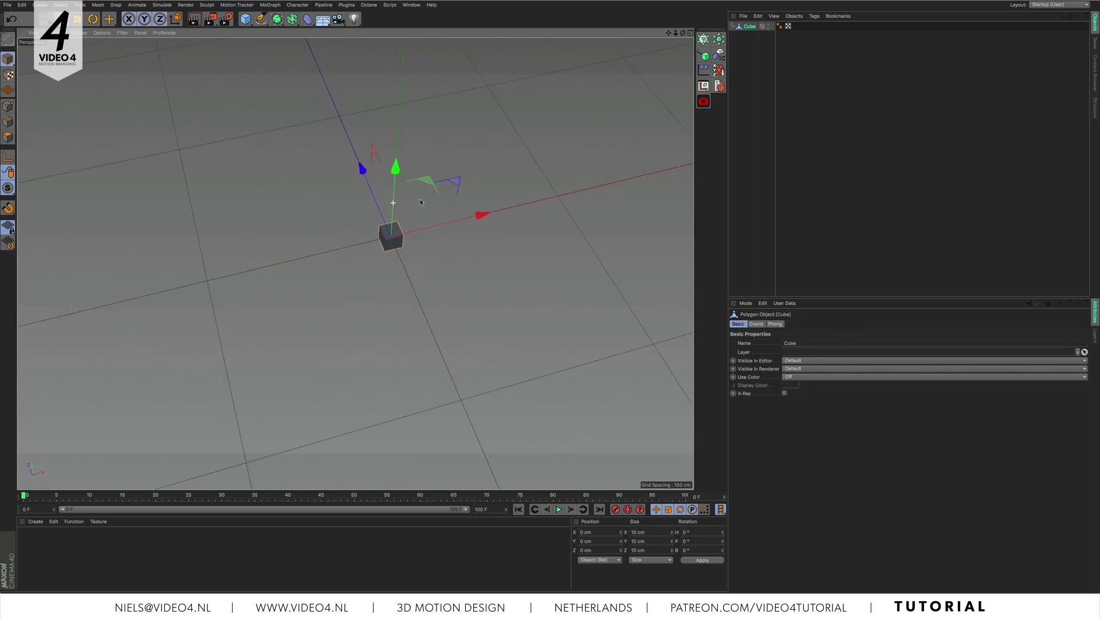
# Move the cube's axis from its centre to the lower corner at -5, -5, -5 cm using vertex snapping.
pyautogui.click(8, 156)
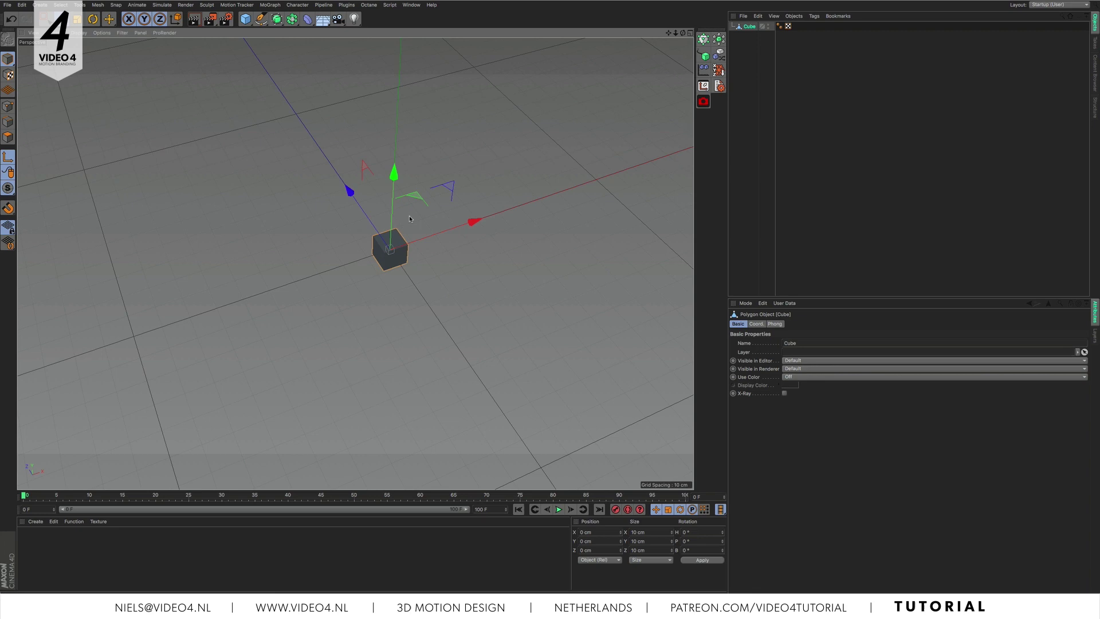
pyautogui.moveTo(421, 270); pyautogui.dragTo(424, 260)
pyautogui.hotkey('ctrl', 'z')
pyautogui.press('p')
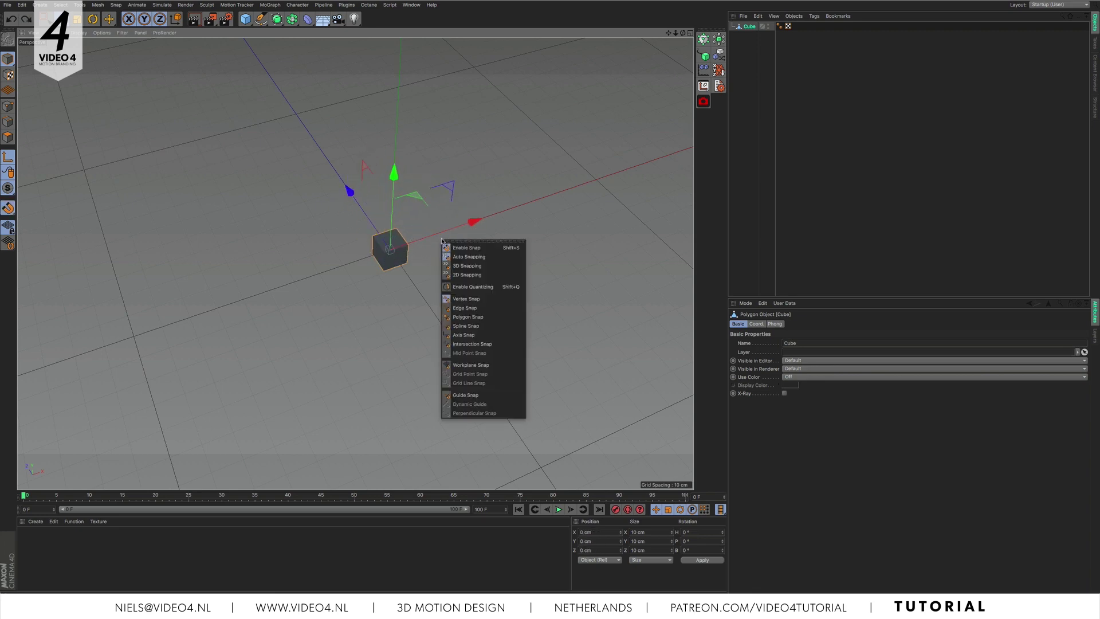
pyautogui.click(473, 299)
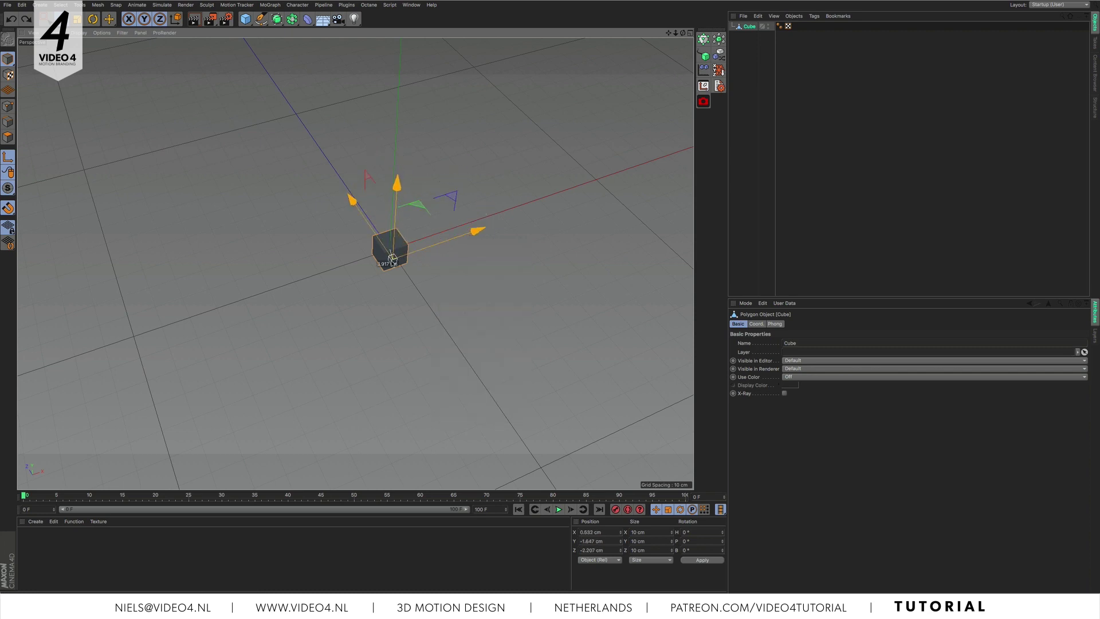
pyautogui.moveTo(390, 249); pyautogui.dragTo(387, 277)
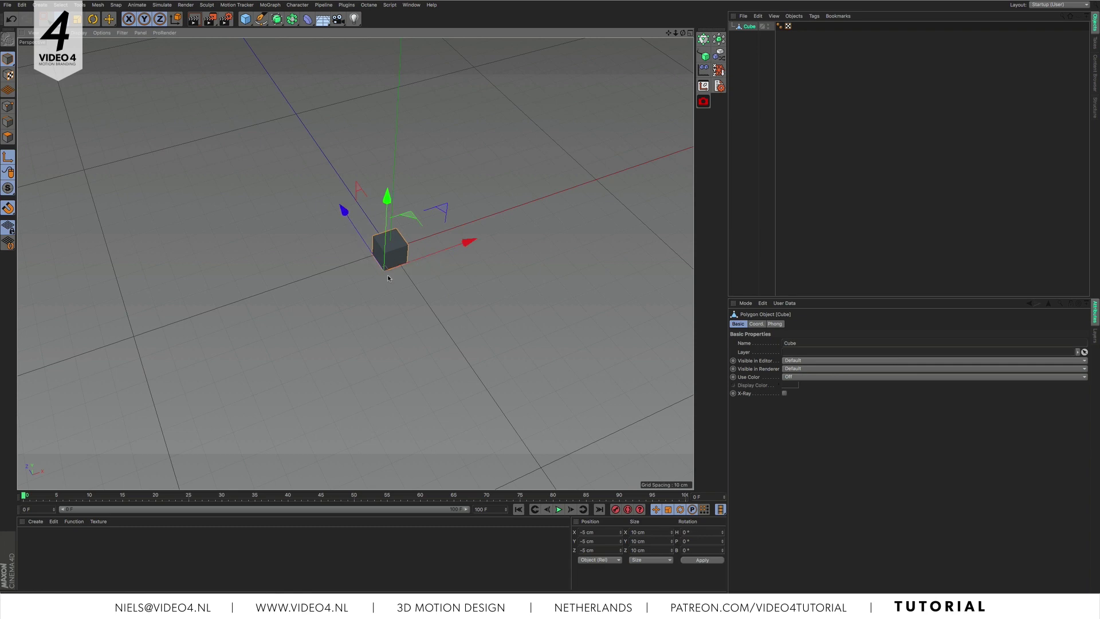
pyautogui.press('p')
pyautogui.click(490, 294)
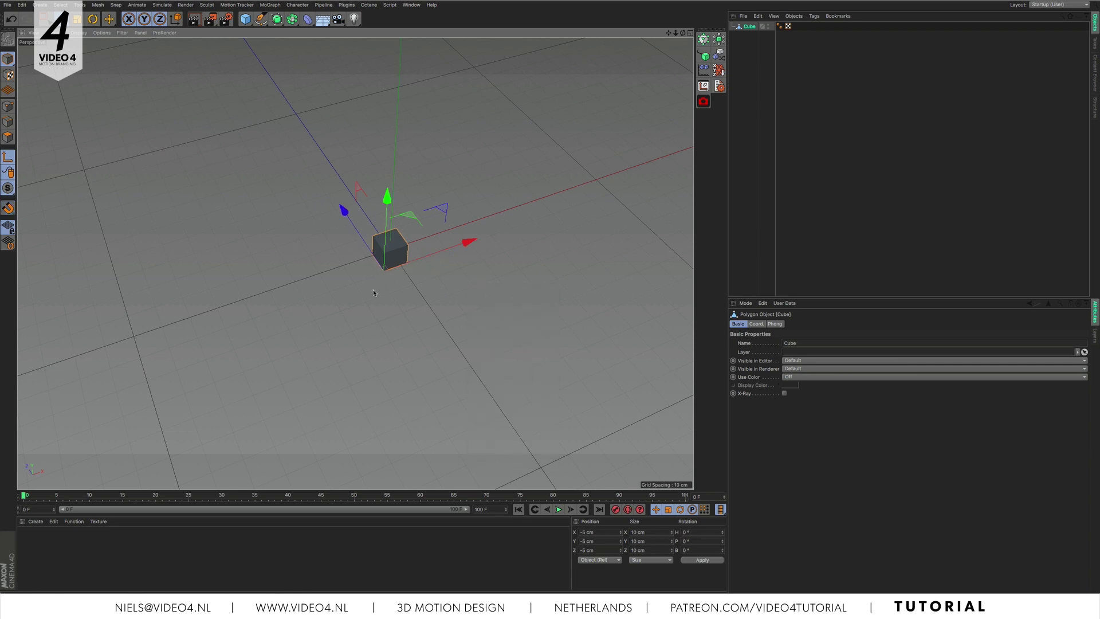
# Return to editing the whole cube and place it at X -100 cm and Z -100 cm.
pyautogui.click(8, 59)
pyautogui.keyDown('alt'); pyautogui.moveTo(439, 274); pyautogui.dragTo(335, 264, button='right'); pyautogui.keyUp('alt')
pyautogui.keyDown('alt'); pyautogui.moveTo(335, 264); pyautogui.dragTo(356, 227); pyautogui.keyUp('alt')
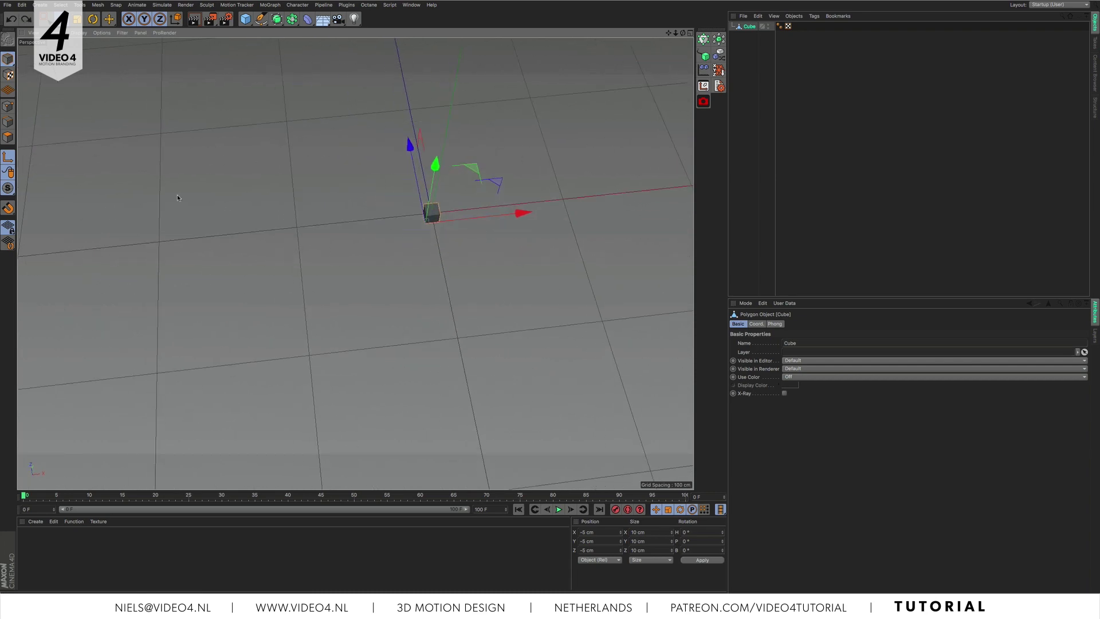
pyautogui.moveTo(410, 143); pyautogui.dragTo(434, 252)
pyautogui.moveTo(543, 329); pyautogui.dragTo(404, 367)
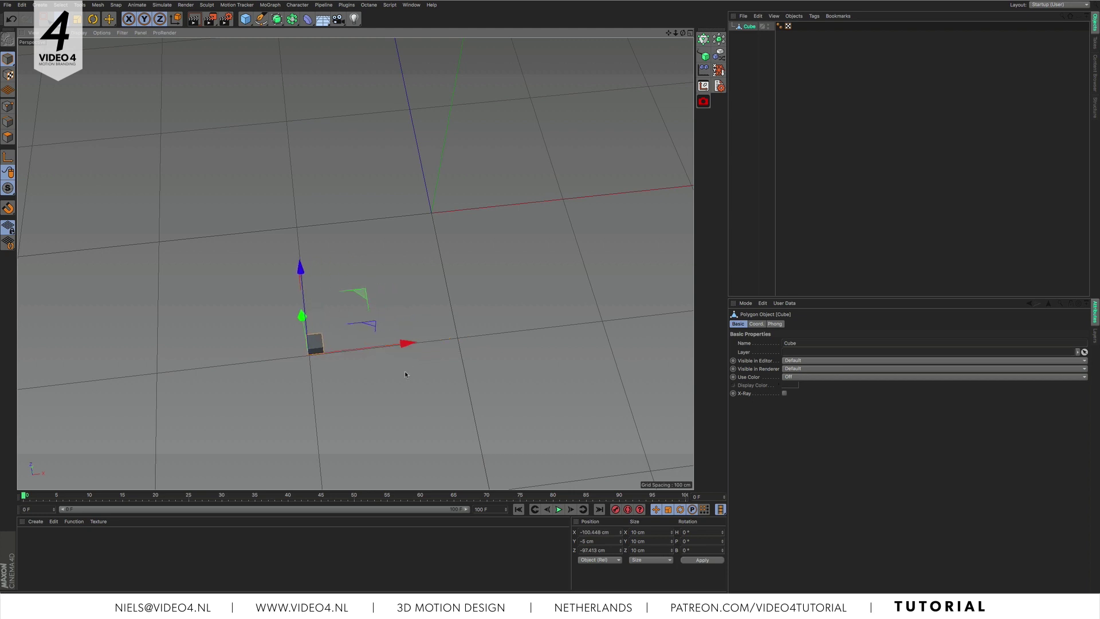
pyautogui.keyDown('alt'); pyautogui.moveTo(500, 455); pyautogui.dragTo(518, 399, button='middle'); pyautogui.keyUp('alt')
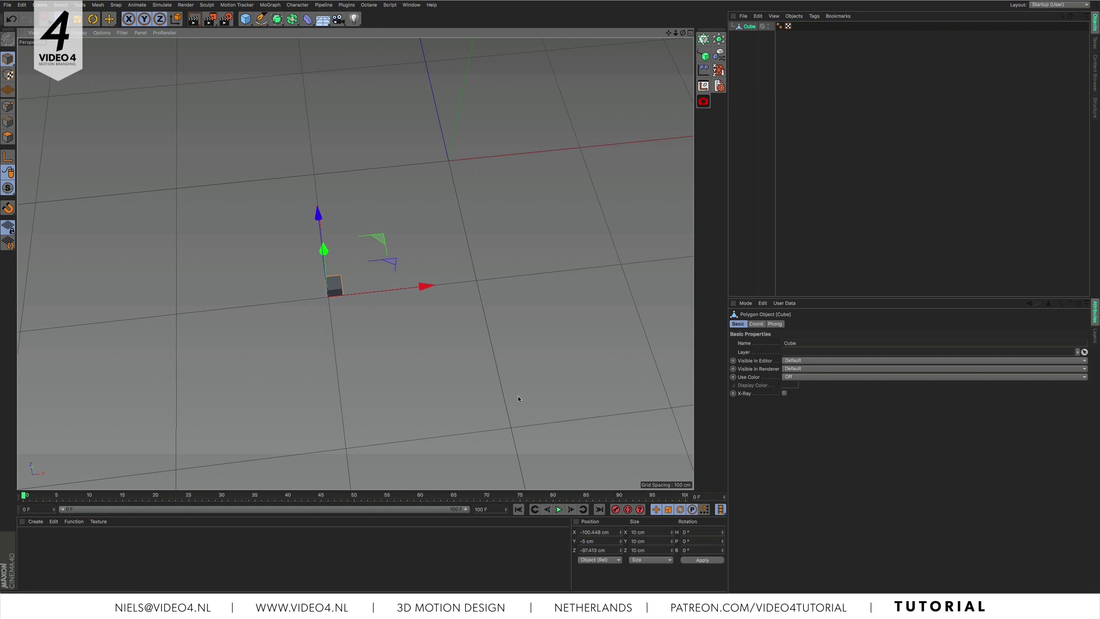
pyautogui.write('-100')
pyautogui.press('Return')
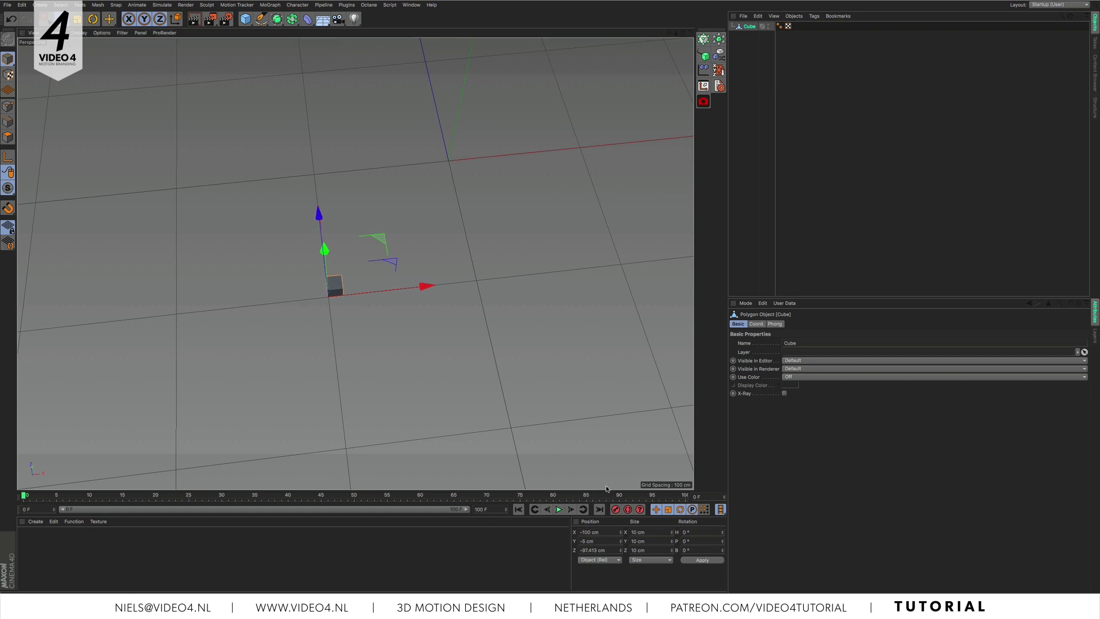
pyautogui.doubleClick(605, 550)
pyautogui.write('-100')
pyautogui.press('Return')
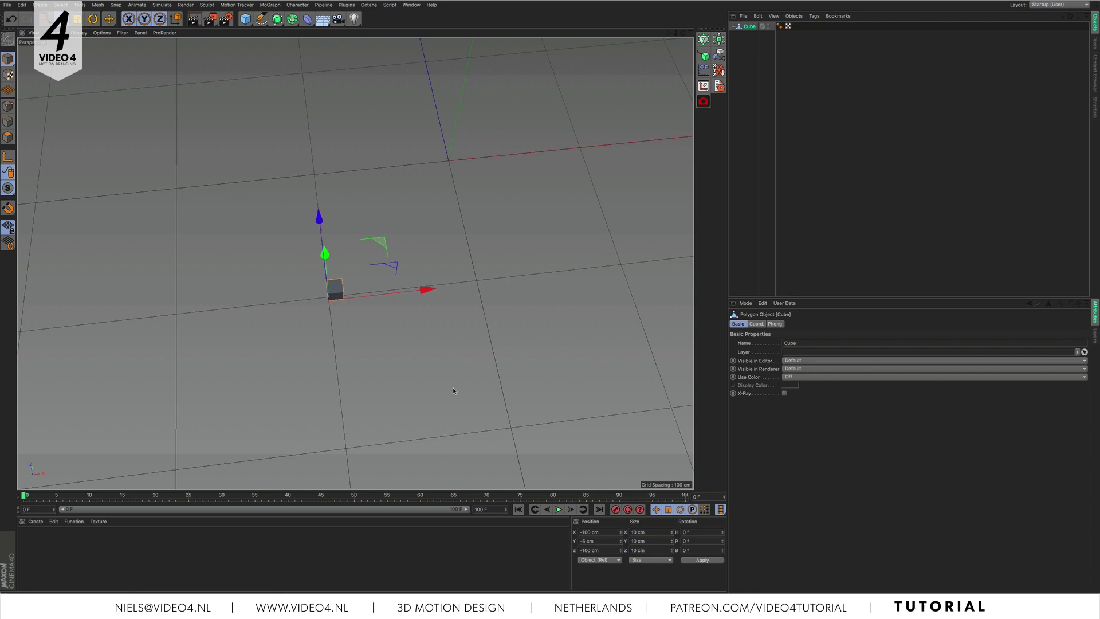
# Set the cube's Y position to 0 cm so that it rests on the ground plane.
pyautogui.click(453, 391)
pyautogui.click(341, 290)
pyautogui.press('o')
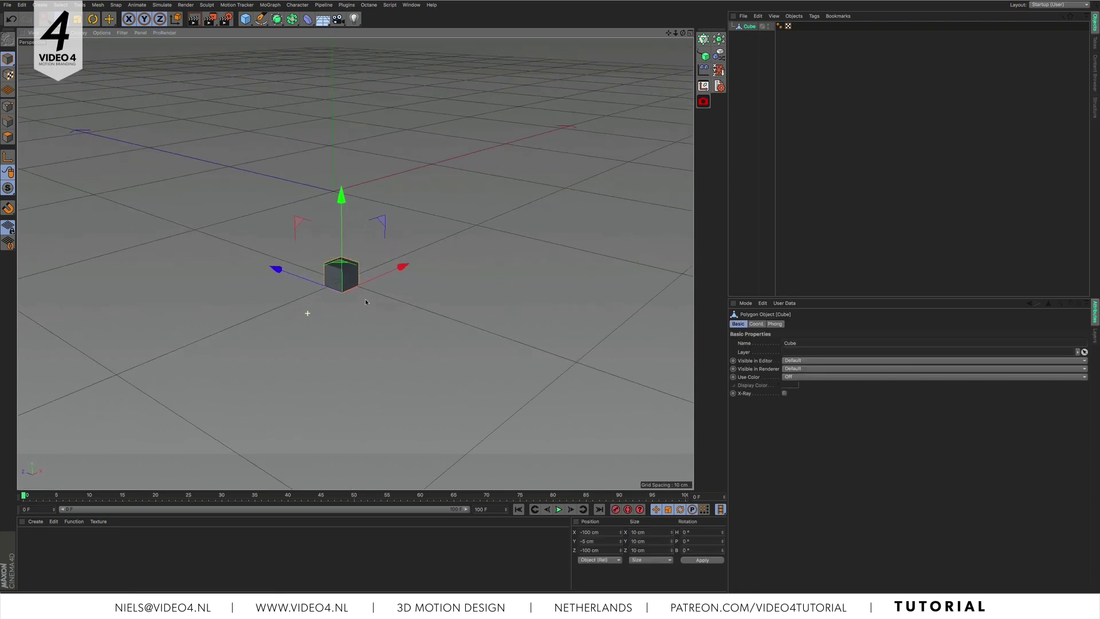
pyautogui.moveTo(602, 542); pyautogui.dragTo(543, 533)
pyautogui.write('0')
pyautogui.press('Return')
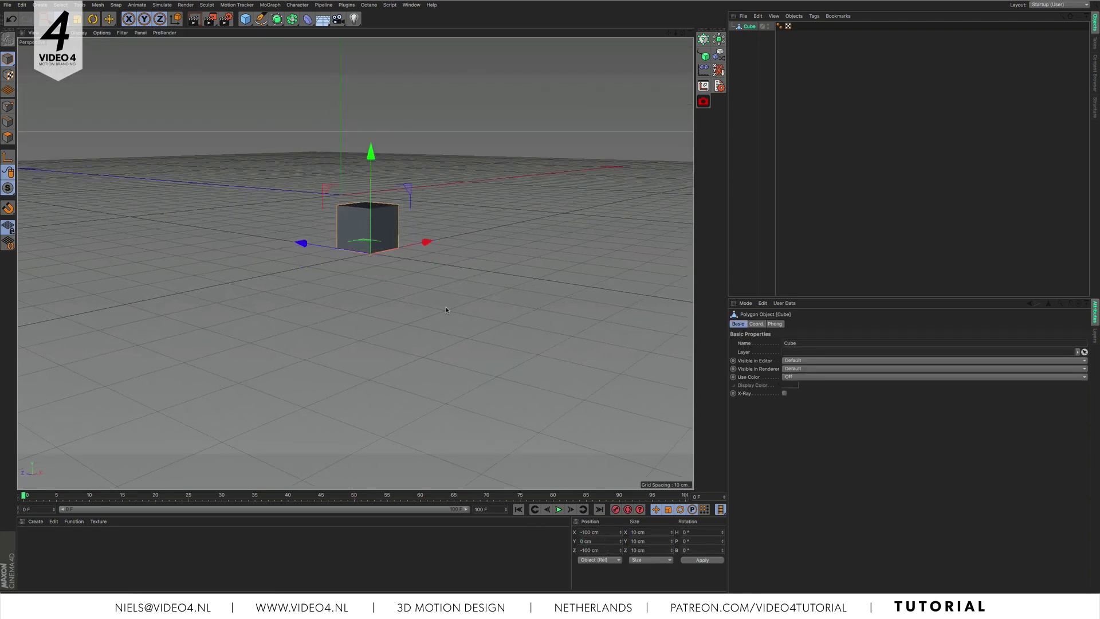
# Select the cube's top polygon and the two side polygons facing positive X and positive Z.
pyautogui.keyDown('alt'); pyautogui.moveTo(444, 212); pyautogui.dragTo(449, 271); pyautogui.keyUp('alt')
pyautogui.keyDown('alt'); pyautogui.moveTo(449, 272); pyautogui.dragTo(405, 298, button='middle'); pyautogui.keyUp('alt')
pyautogui.keyDown('alt'); pyautogui.moveTo(404, 294); pyautogui.dragTo(116, 213); pyautogui.keyUp('alt')
pyautogui.click(8, 137)
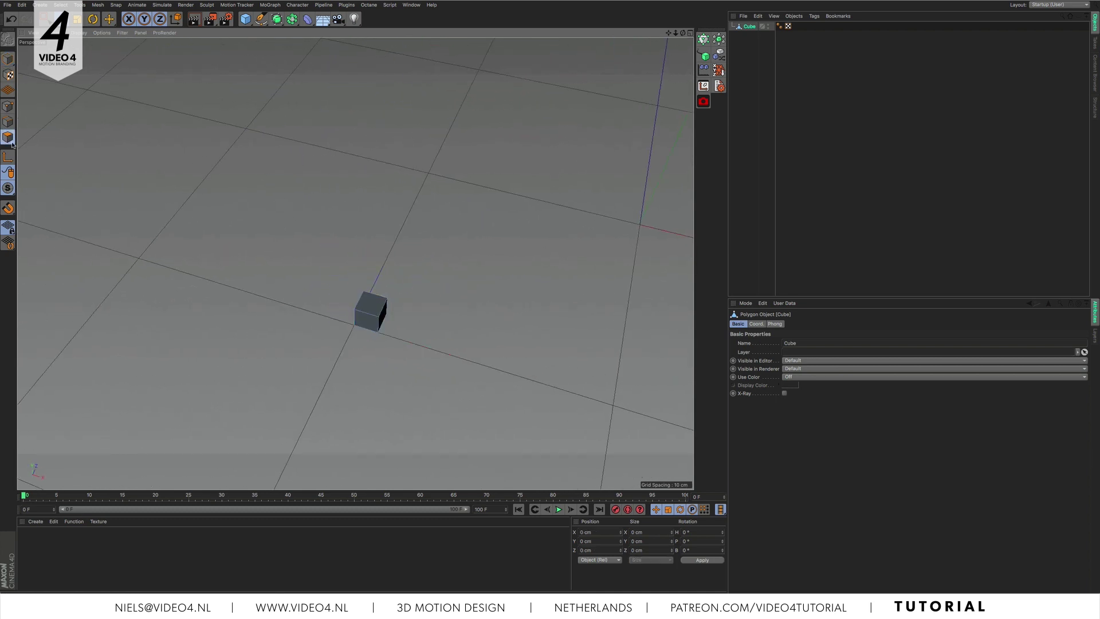
pyautogui.keyDown('alt'); pyautogui.moveTo(300, 252); pyautogui.dragTo(243, 315); pyautogui.keyUp('alt')
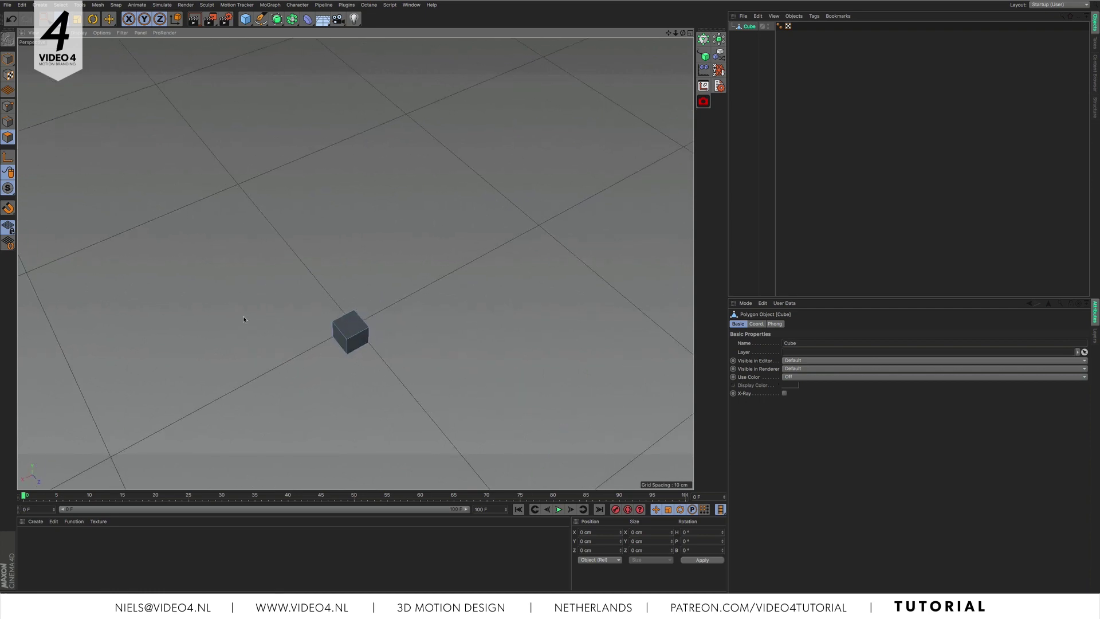
pyautogui.click(340, 335)
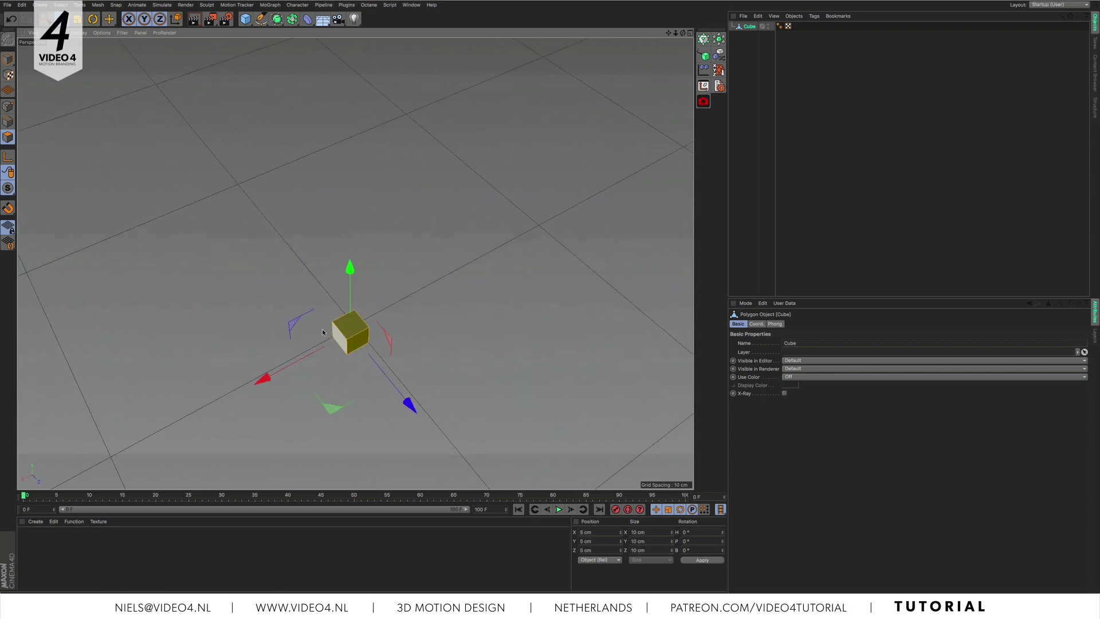
# Extrude the three selected polygons with a 90 cm offset and Preserve Groups off, then return to whole-object editing with the Move tool.
pyautogui.moveTo(436, 275)
pyautogui.keyDown('alt'); pyautogui.mouseDown()
pyautogui.moveTo(594, 256)
pyautogui.moveTo(422, 283)
pyautogui.mouseUp(); pyautogui.keyUp('alt')
pyautogui.rightClick(446, 226)
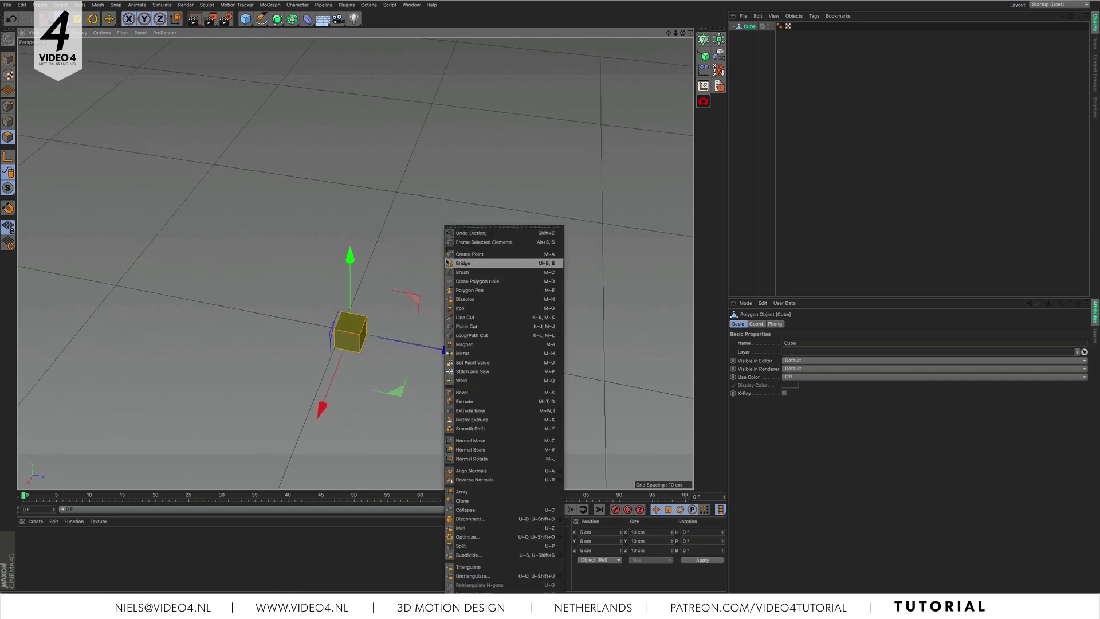
pyautogui.click(498, 403)
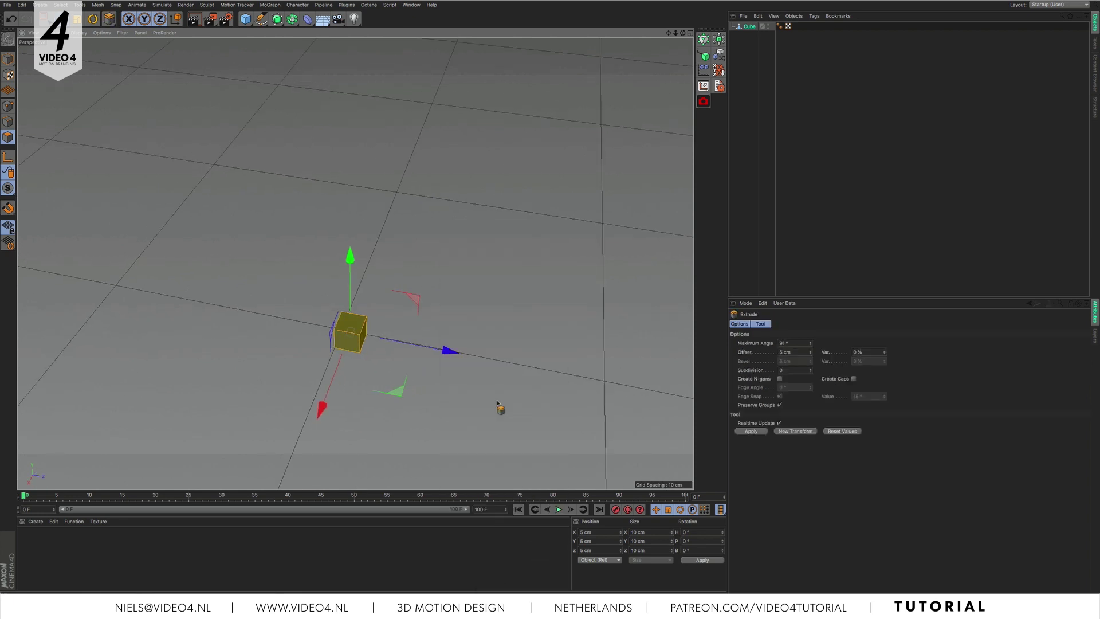
pyautogui.click(781, 405)
pyautogui.keyDown('alt'); pyautogui.moveTo(481, 378); pyautogui.dragTo(606, 383); pyautogui.keyUp('alt')
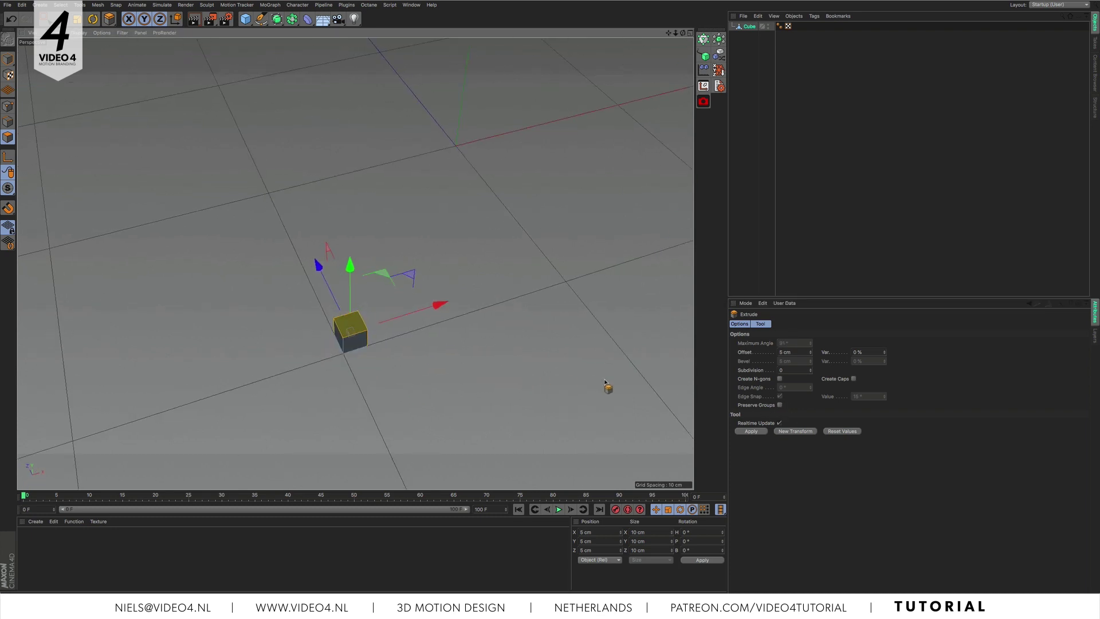
pyautogui.click(793, 352)
pyautogui.write('90')
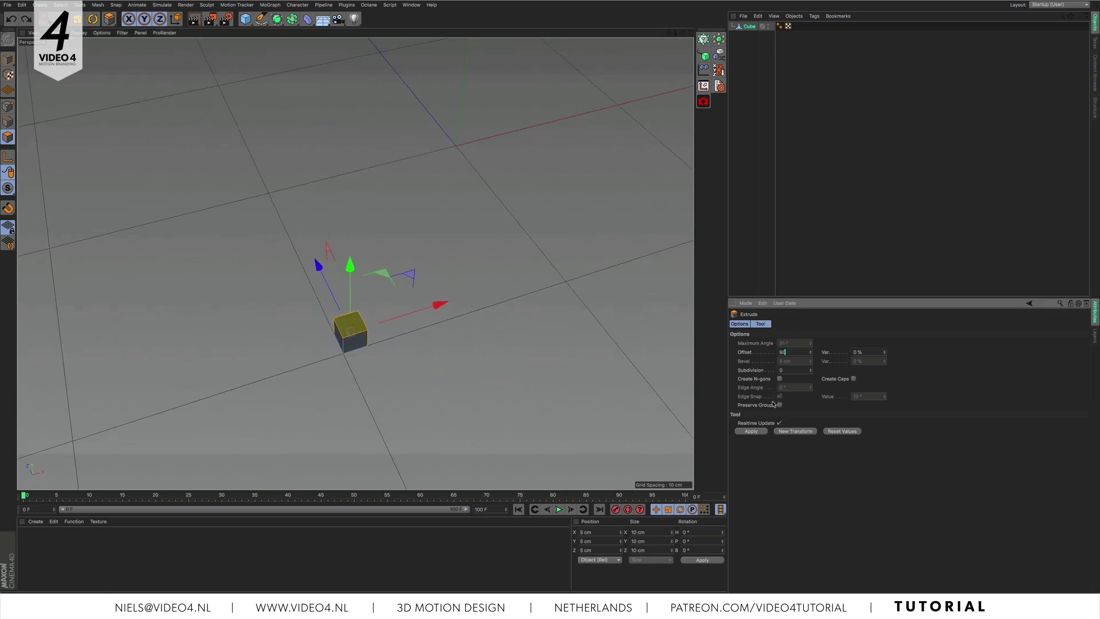
pyautogui.click(752, 431)
pyautogui.keyDown('alt'); pyautogui.moveTo(481, 396); pyautogui.dragTo(440, 340); pyautogui.keyUp('alt')
pyautogui.click(8, 59)
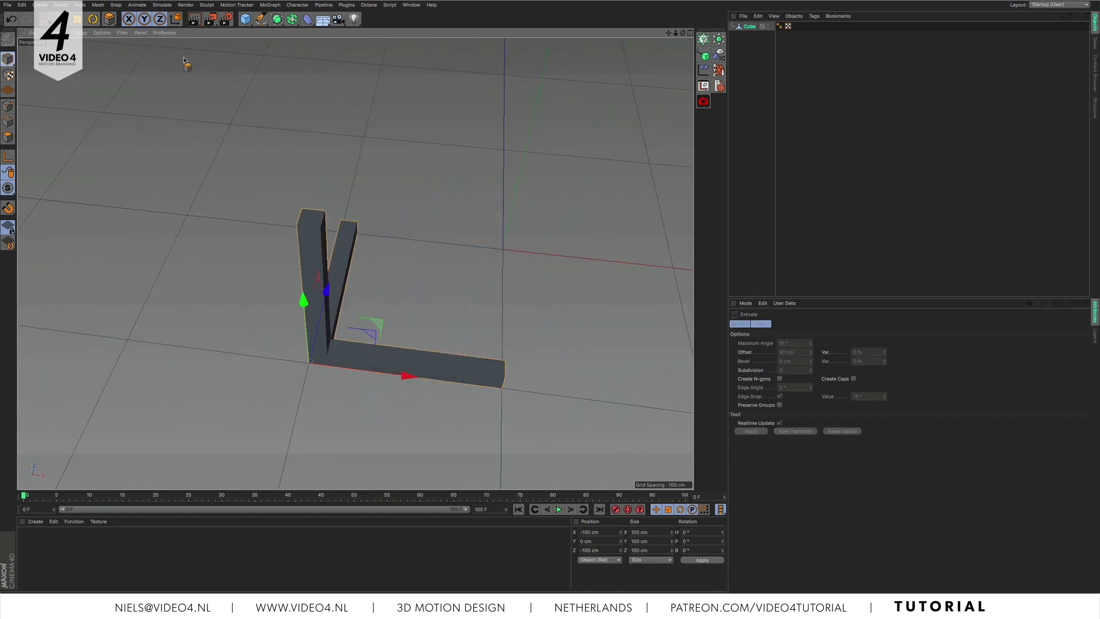
pyautogui.press('e')
pyautogui.keyDown('alt'); pyautogui.moveTo(309, 207); pyautogui.dragTo(337, 232); pyautogui.keyUp('alt')
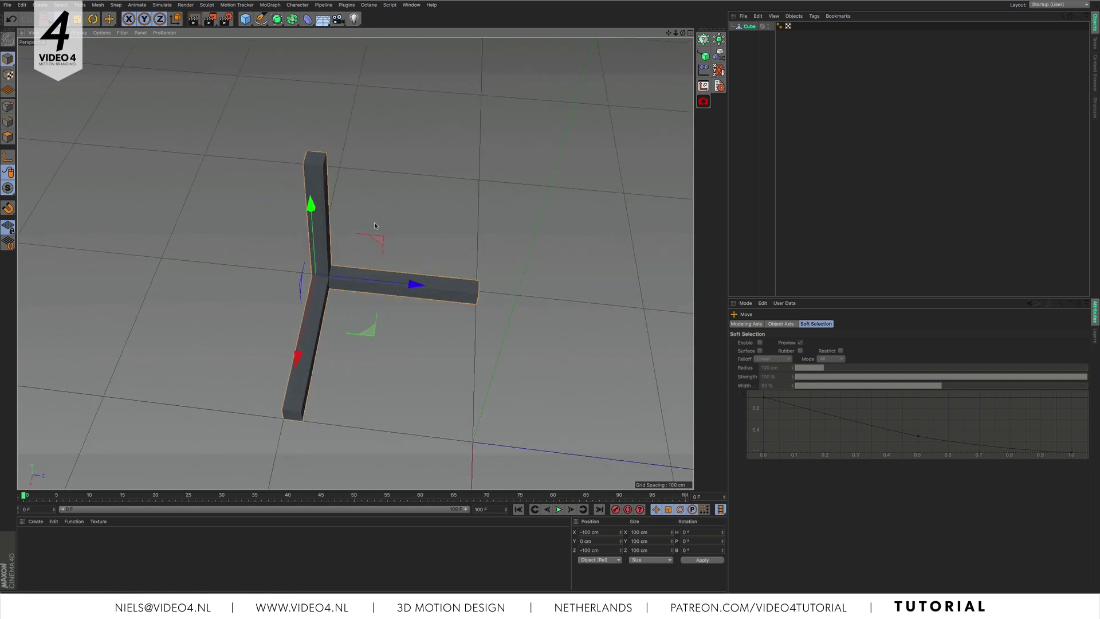
# Add a Pose Morph tag to the cube, enable Points mixing and select Pose.0 for editing.
pyautogui.rightClick(741, 28)
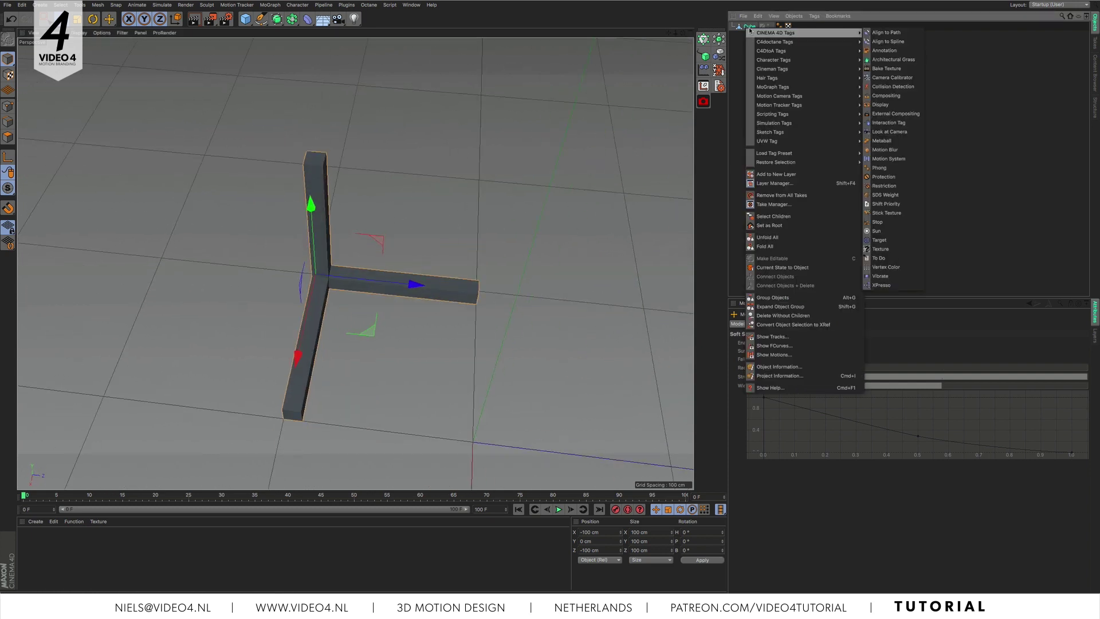
pyautogui.moveTo(848, 61)
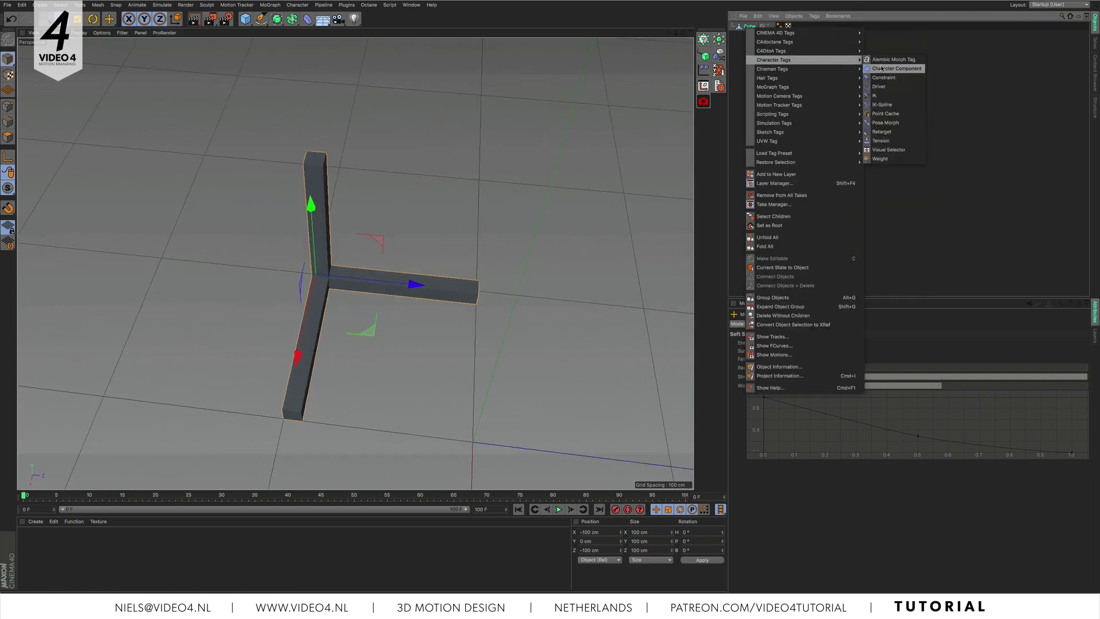
pyautogui.click(910, 124)
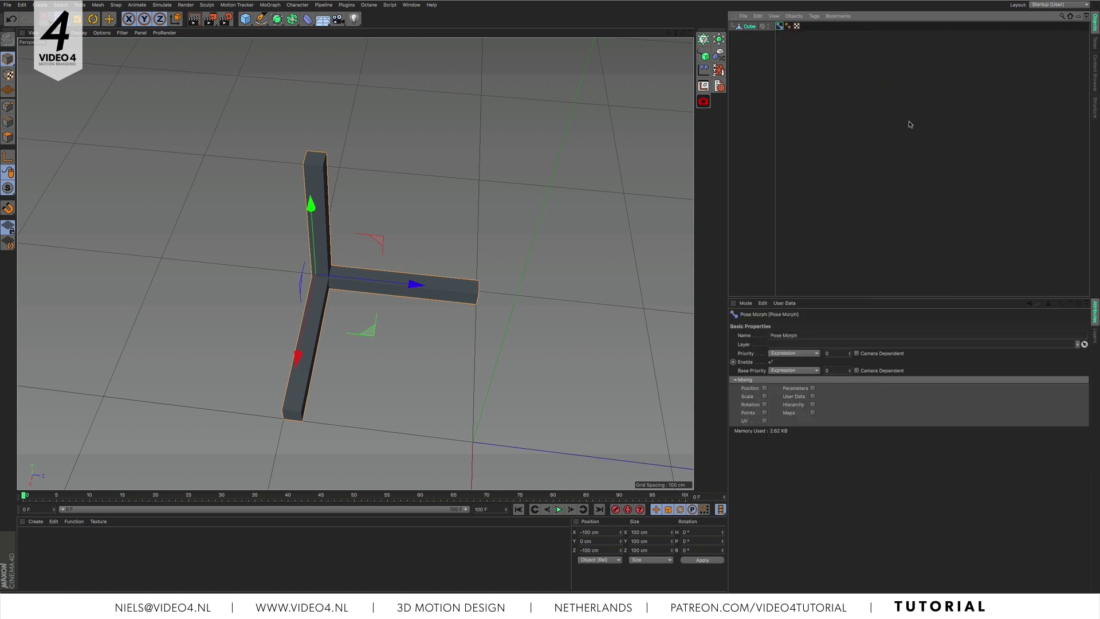
pyautogui.click(765, 413)
pyautogui.click(778, 354)
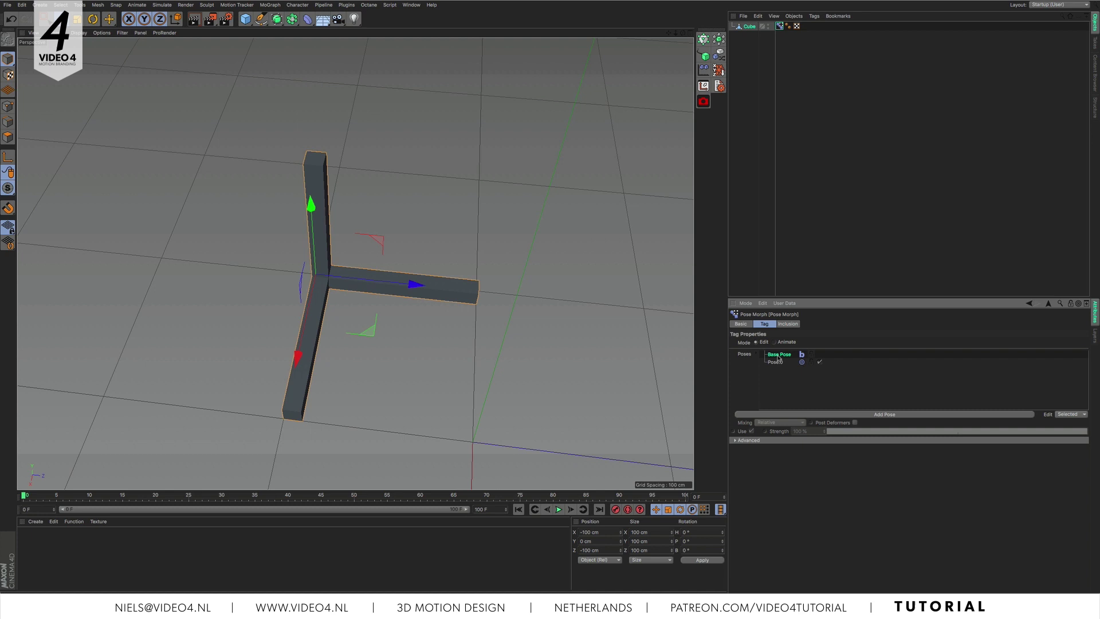
pyautogui.click(774, 362)
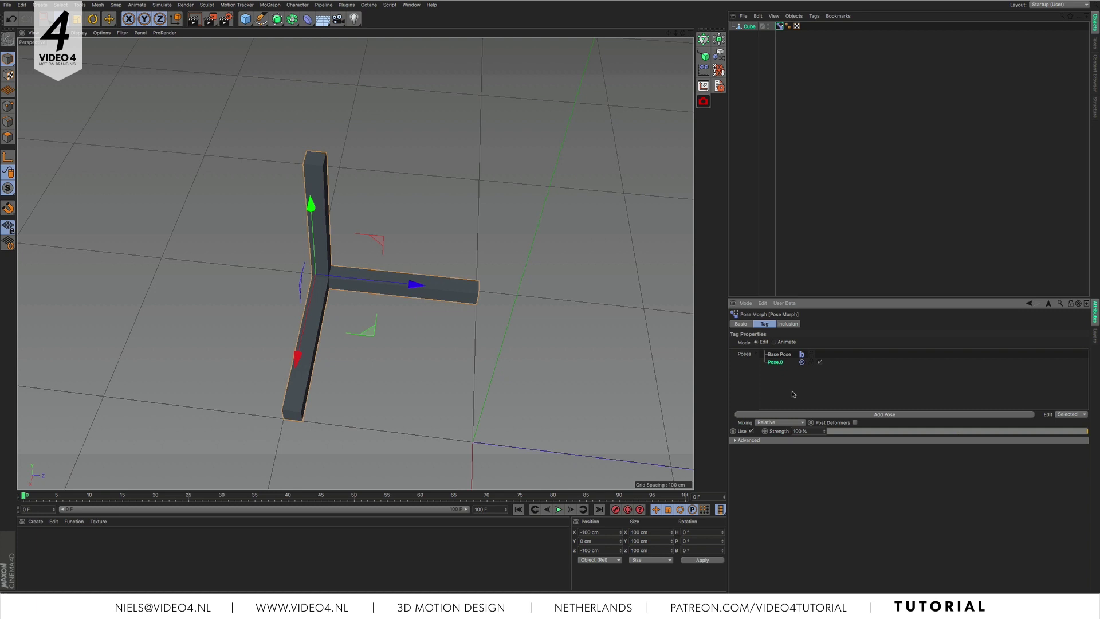
# Select the top polygons of the two horizontal arms and set their Y position to 40 cm.
pyautogui.click(7, 137)
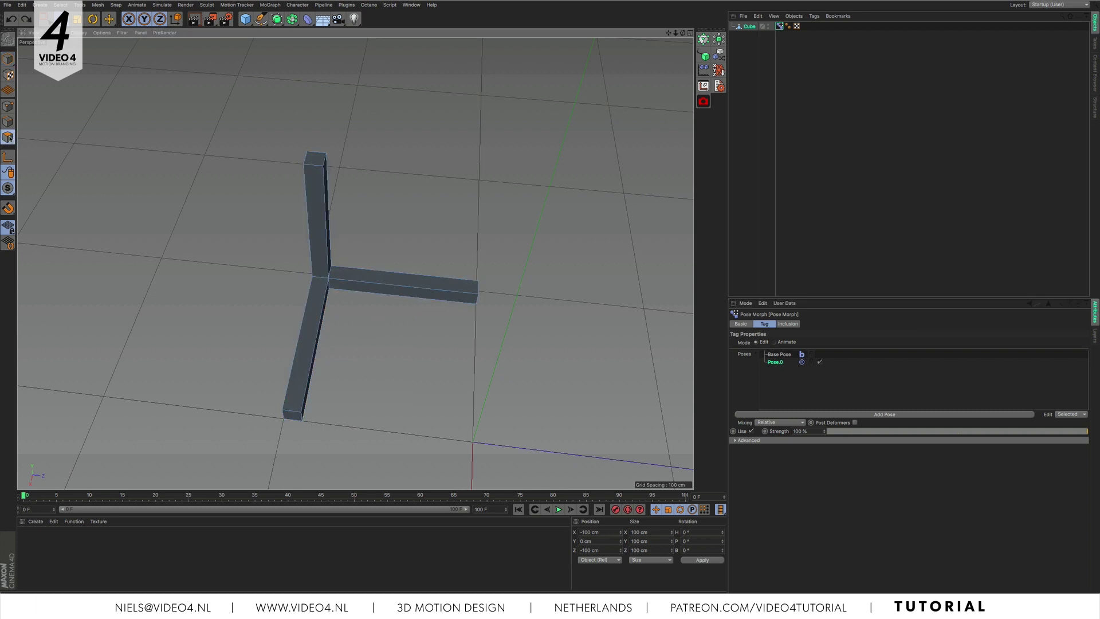
pyautogui.keyDown('alt'); pyautogui.moveTo(318, 275); pyautogui.dragTo(266, 314); pyautogui.keyUp('alt')
pyautogui.click(266, 313)
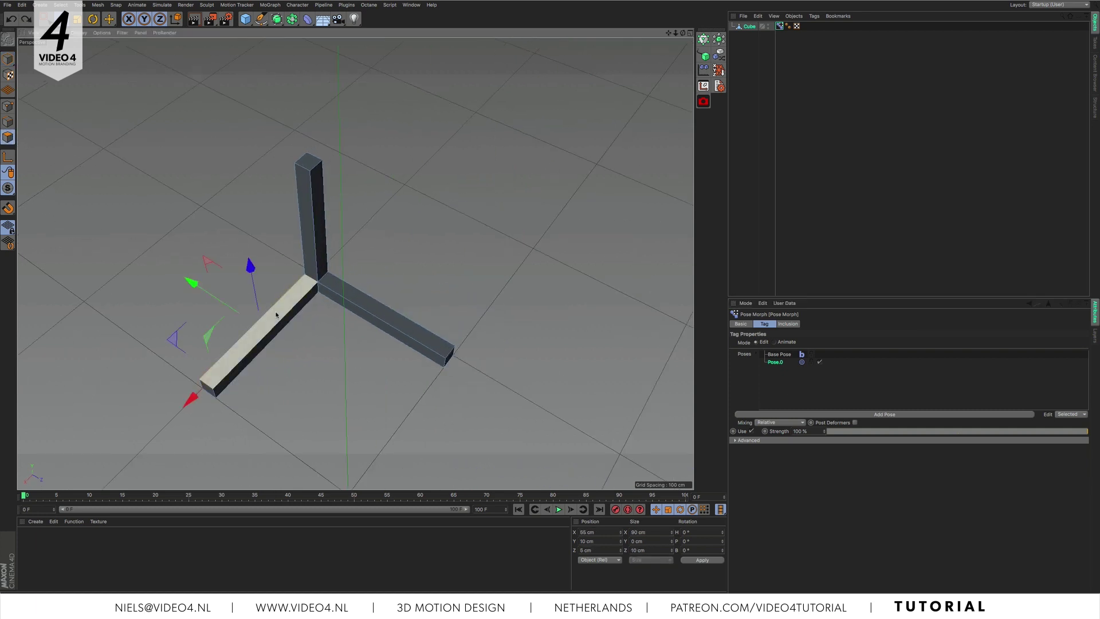
pyautogui.keyDown('shift'); pyautogui.click(334, 290); pyautogui.keyUp('shift')
pyautogui.keyDown('alt'); pyautogui.moveTo(333, 290); pyautogui.dragTo(393, 248); pyautogui.keyUp('alt')
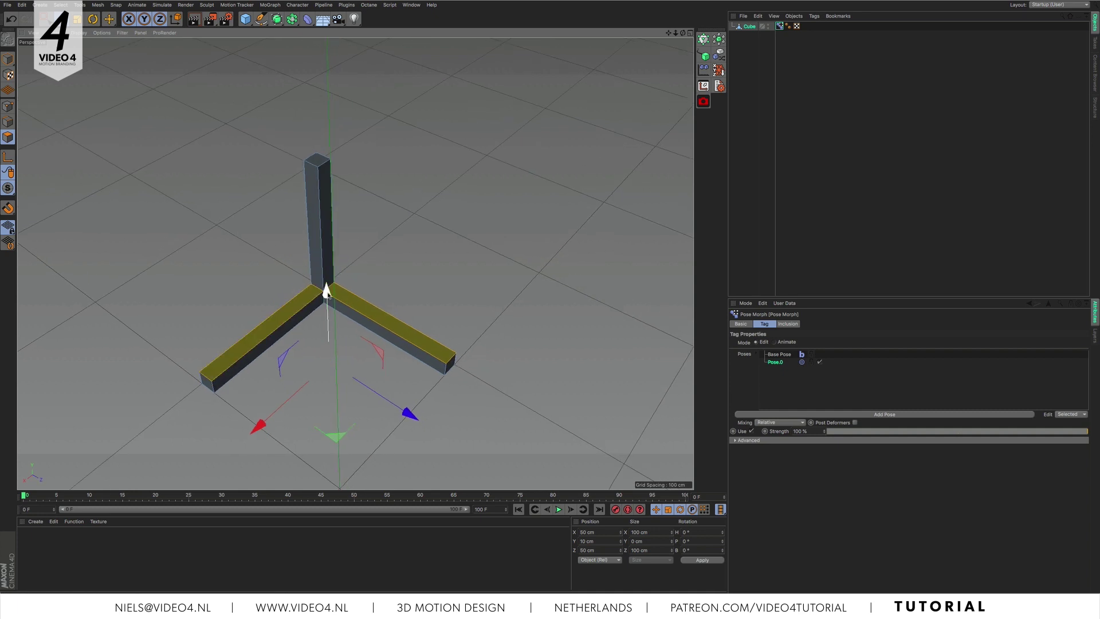
pyautogui.moveTo(326, 291); pyautogui.dragTo(326, 260)
pyautogui.moveTo(605, 541); pyautogui.dragTo(565, 547)
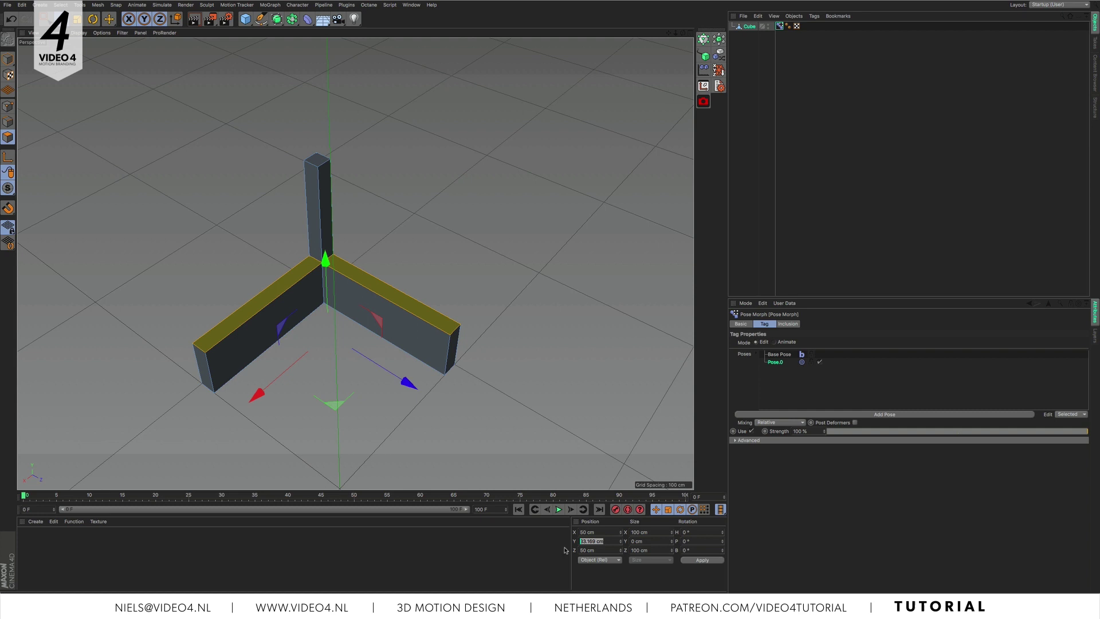
pyautogui.write('40')
pyautogui.press('Return')
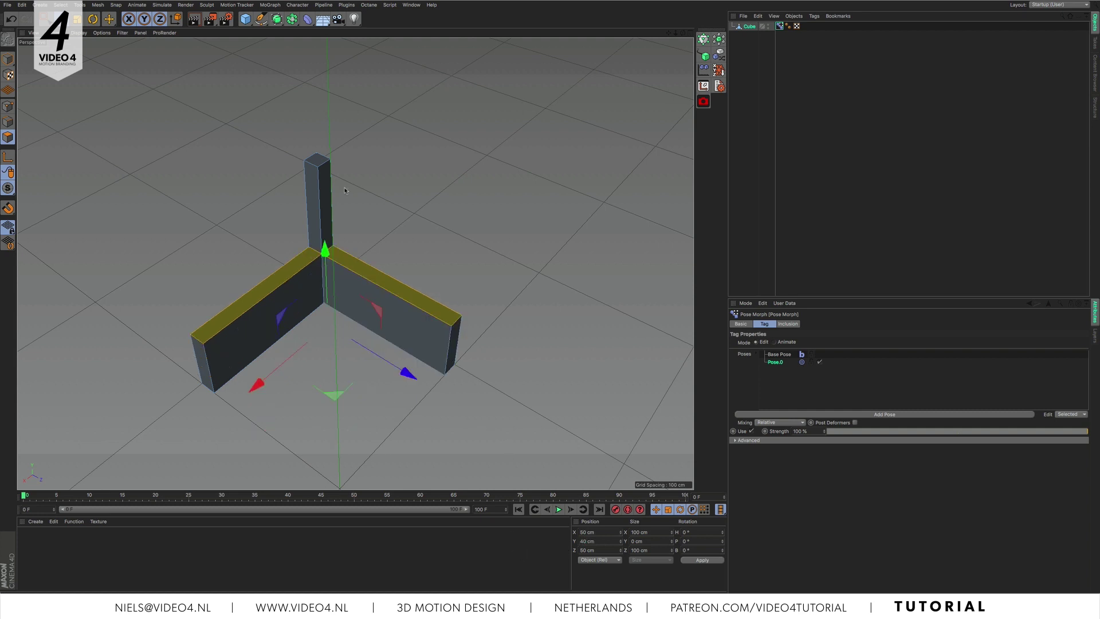
# Select the positive-Z side polygons of the vertical arm and the X arm and set their Z position to 40 cm.
pyautogui.click(324, 201)
pyautogui.keyDown('shift'); pyautogui.click(293, 297); pyautogui.keyUp('shift')
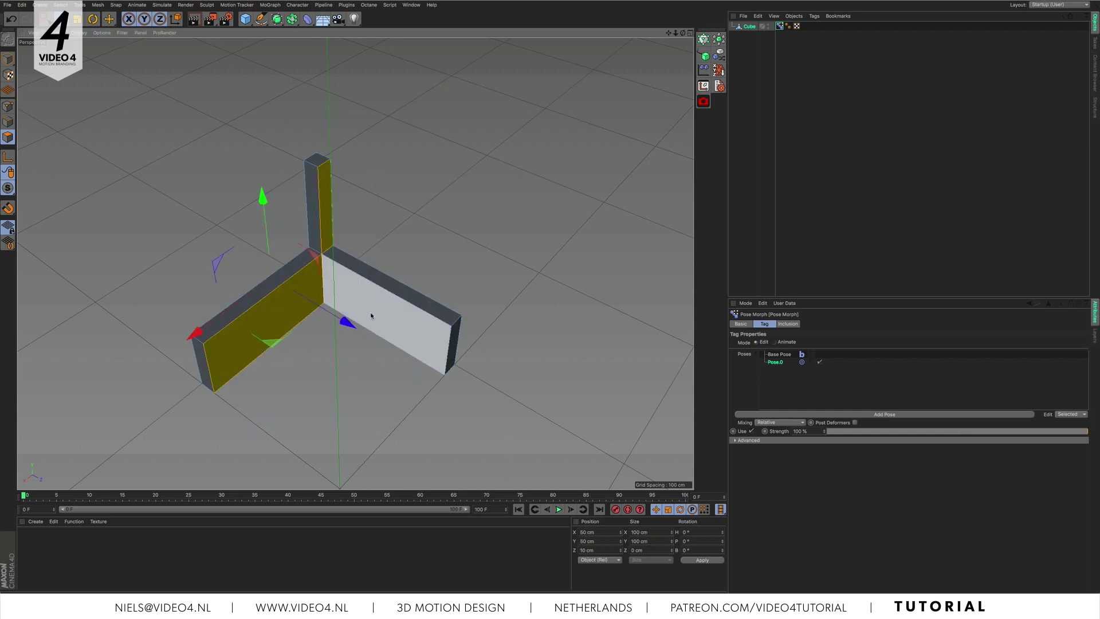
pyautogui.click(606, 550)
pyautogui.write('40')
pyautogui.press('Return')
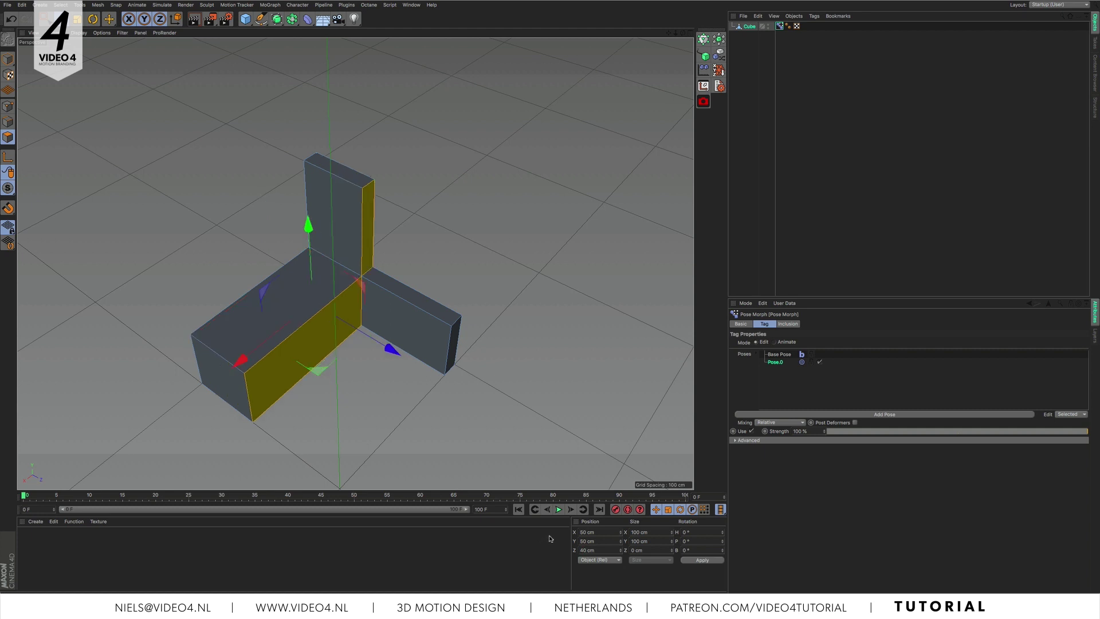
# Set the positive-X side polygons of the vertical arm and the Z arm to X position 40 cm and return to whole-object editing.
pyautogui.click(399, 308)
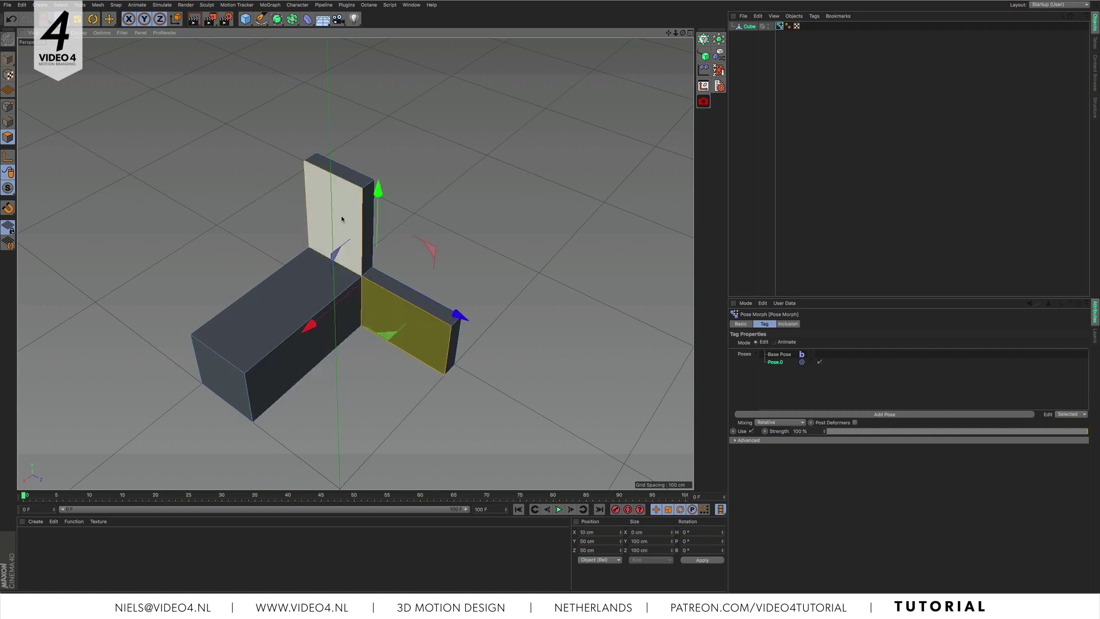
pyautogui.keyDown('shift'); pyautogui.click(343, 217); pyautogui.keyUp('shift')
pyautogui.click(591, 532)
pyautogui.write('40')
pyautogui.press('Return')
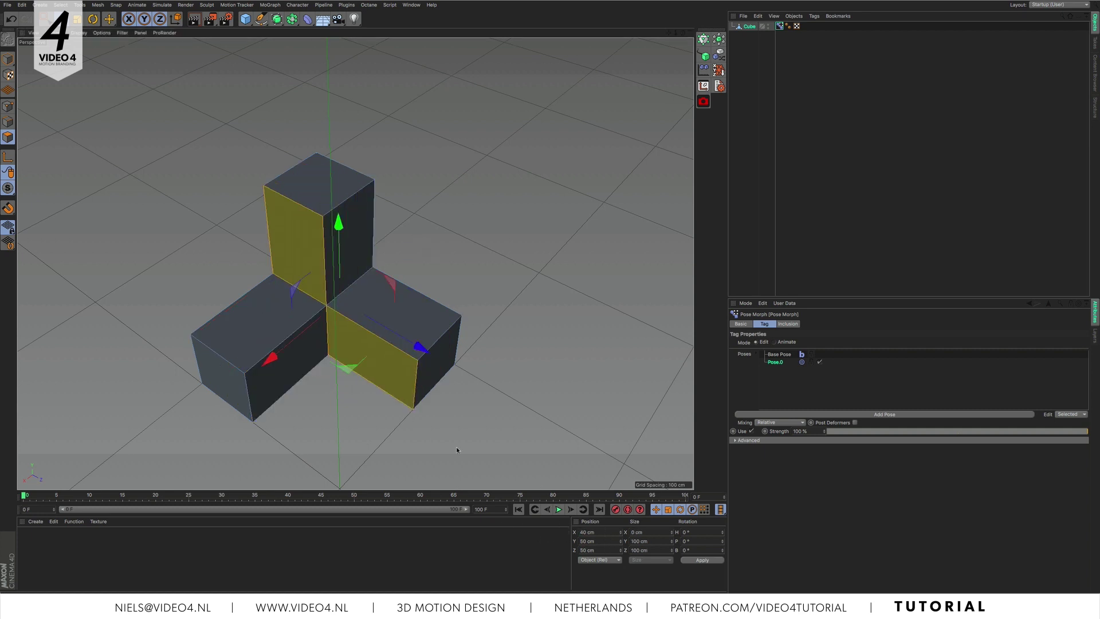
pyautogui.click(7, 59)
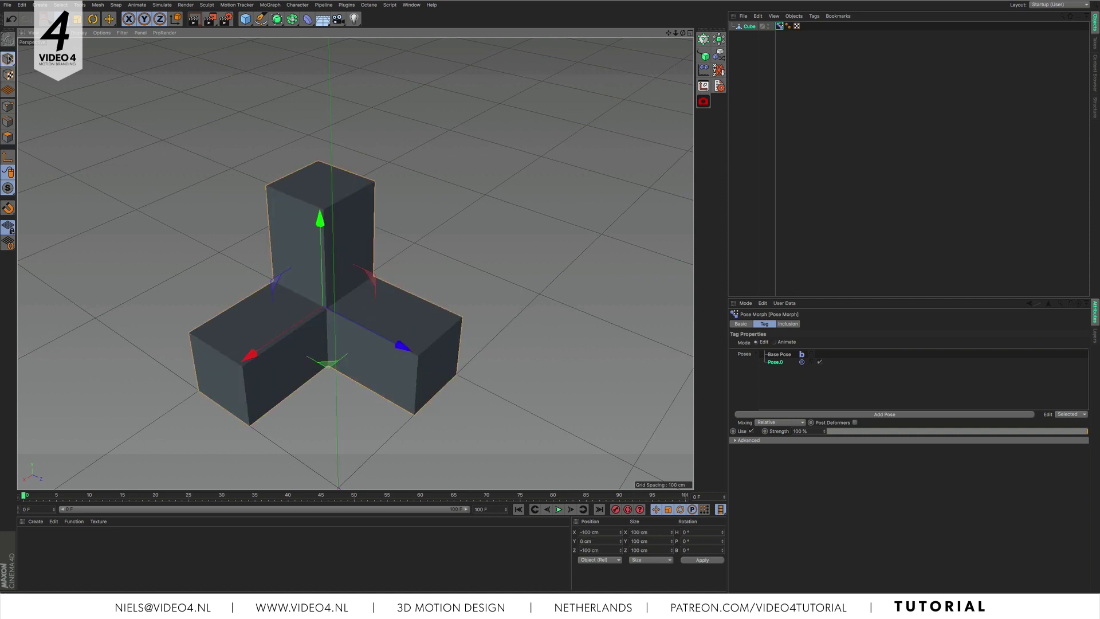
# Switch the cube's Pose Morph tag to Animate mode and set Pose.0 to 0%.
pyautogui.click(498, 308)
pyautogui.moveTo(496, 330)
pyautogui.keyDown('alt'); pyautogui.mouseDown()
pyautogui.moveTo(488, 348)
pyautogui.moveTo(501, 341)
pyautogui.mouseUp(); pyautogui.keyUp('alt')
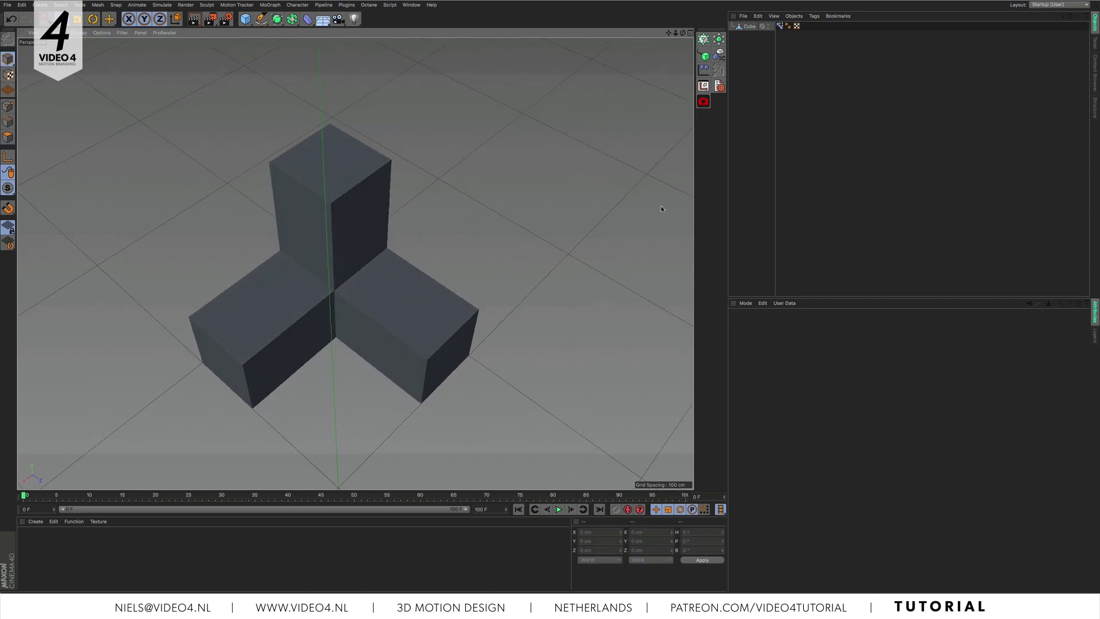
pyautogui.click(780, 27)
pyautogui.click(781, 343)
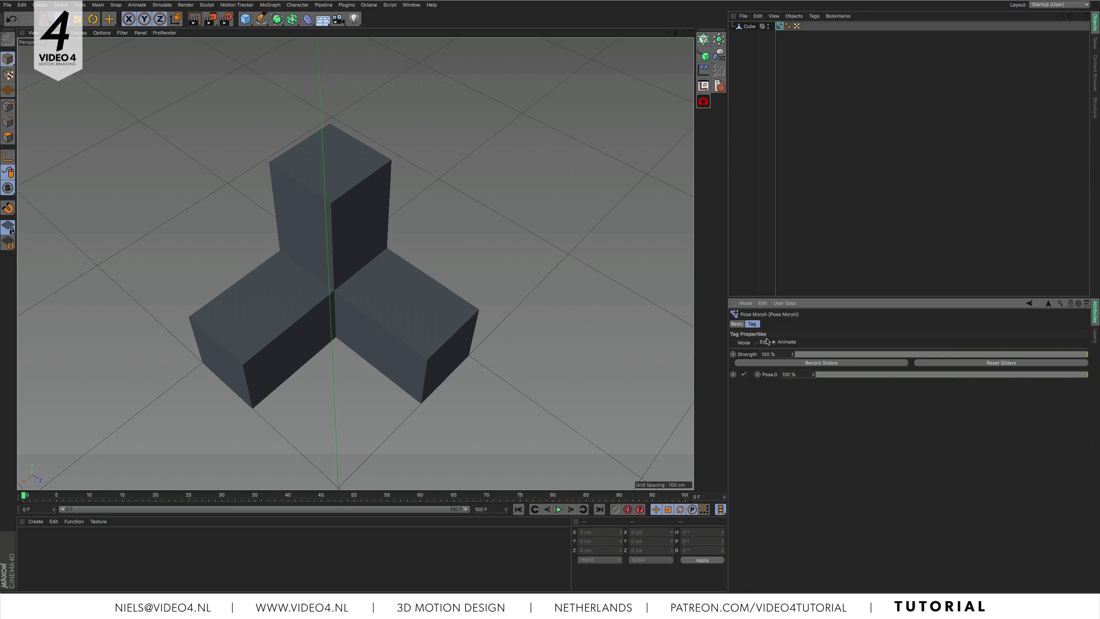
pyautogui.moveTo(1075, 377); pyautogui.dragTo(711, 361)
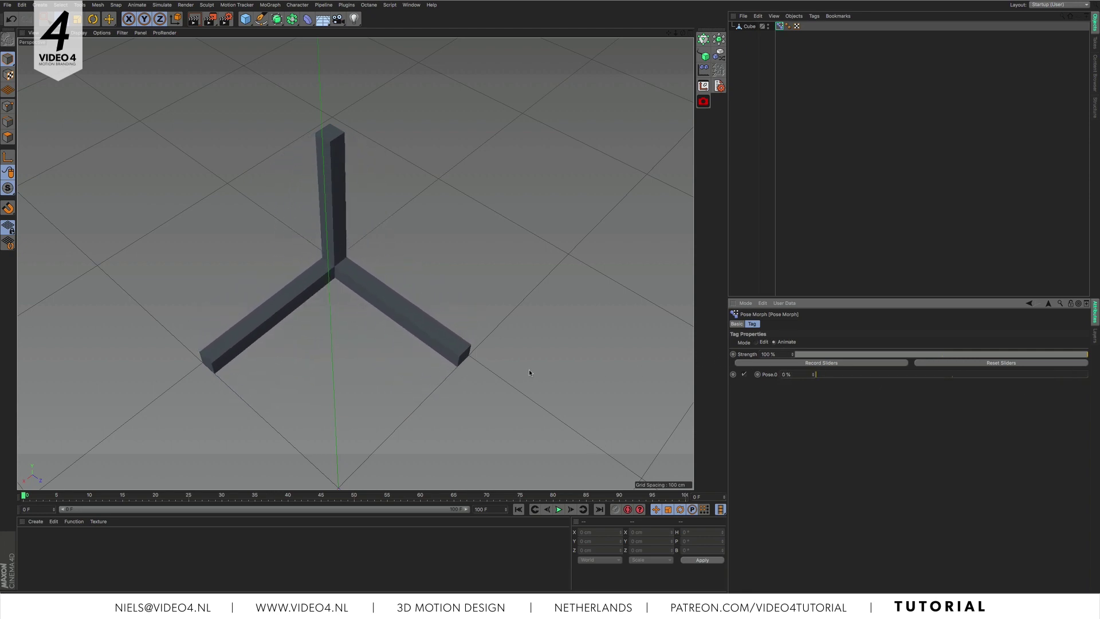
# Add a MoGraph Cloner and make the cube its child.
pyautogui.keyDown('alt'); pyautogui.moveTo(529, 372); pyautogui.dragTo(449, 251); pyautogui.keyUp('alt')
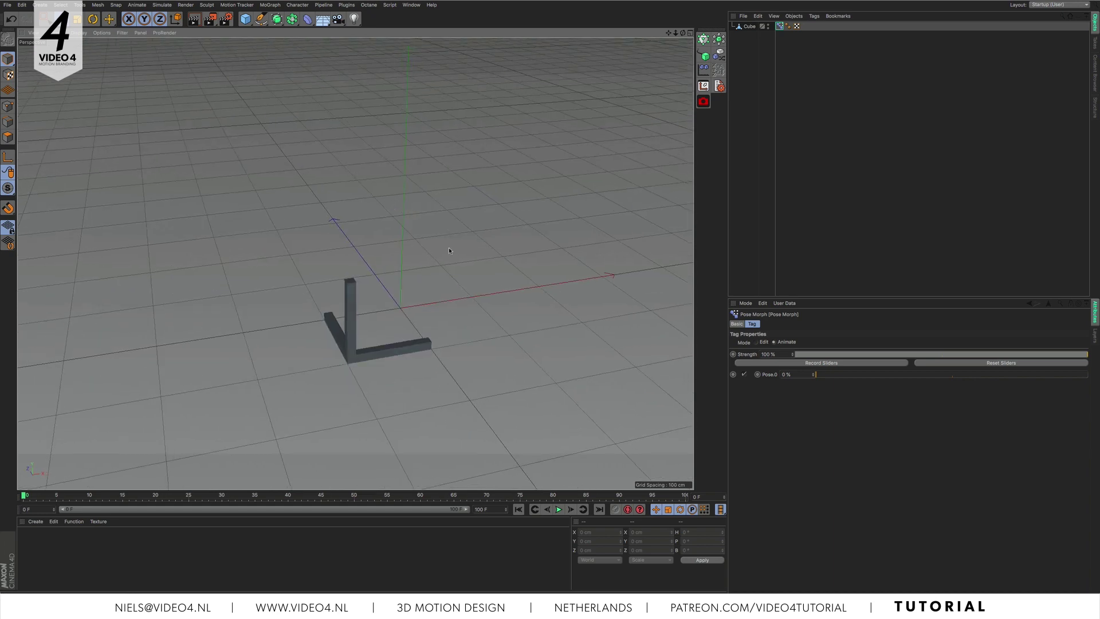
pyautogui.click(270, 5)
pyautogui.click(280, 102)
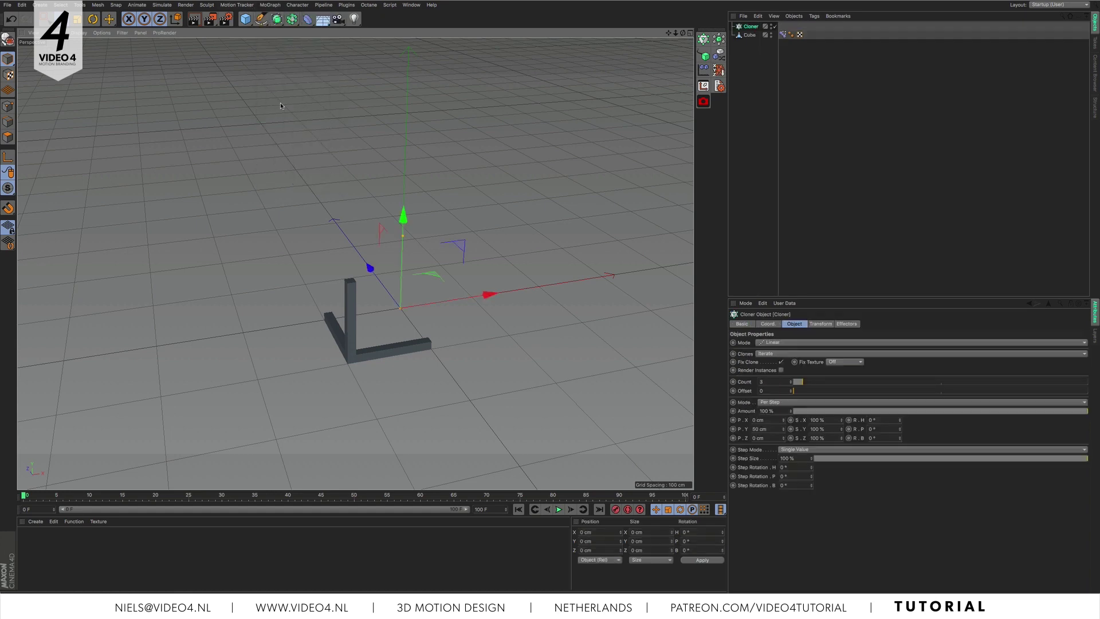
pyautogui.moveTo(749, 35); pyautogui.dragTo(749, 28)
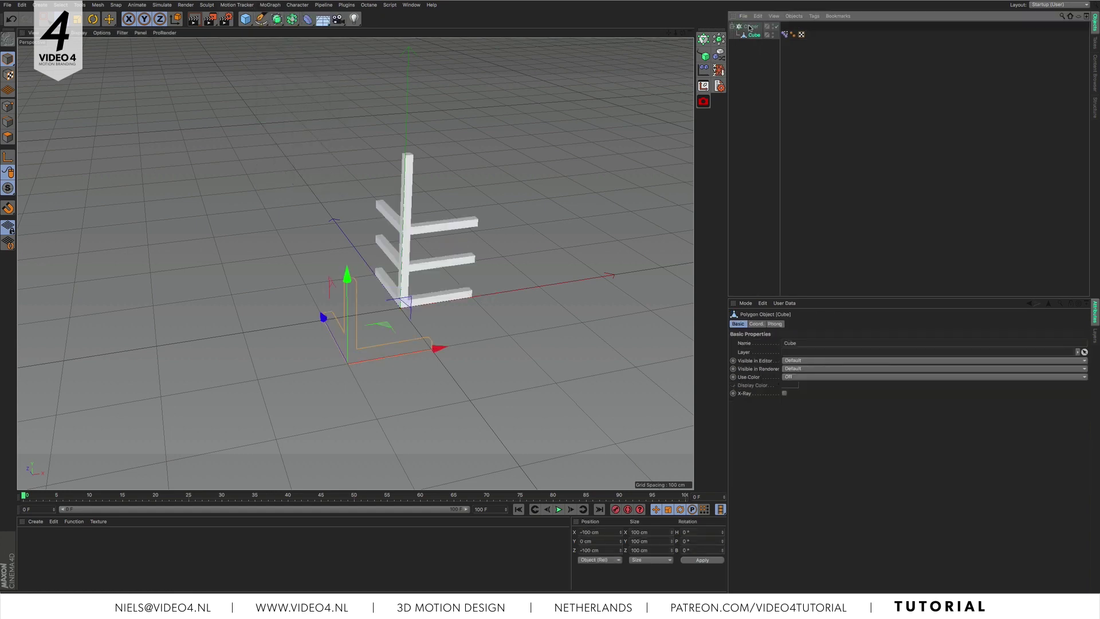
# Set the Cloner to Grid Array mode with Per-Step spacing.
pyautogui.click(751, 27)
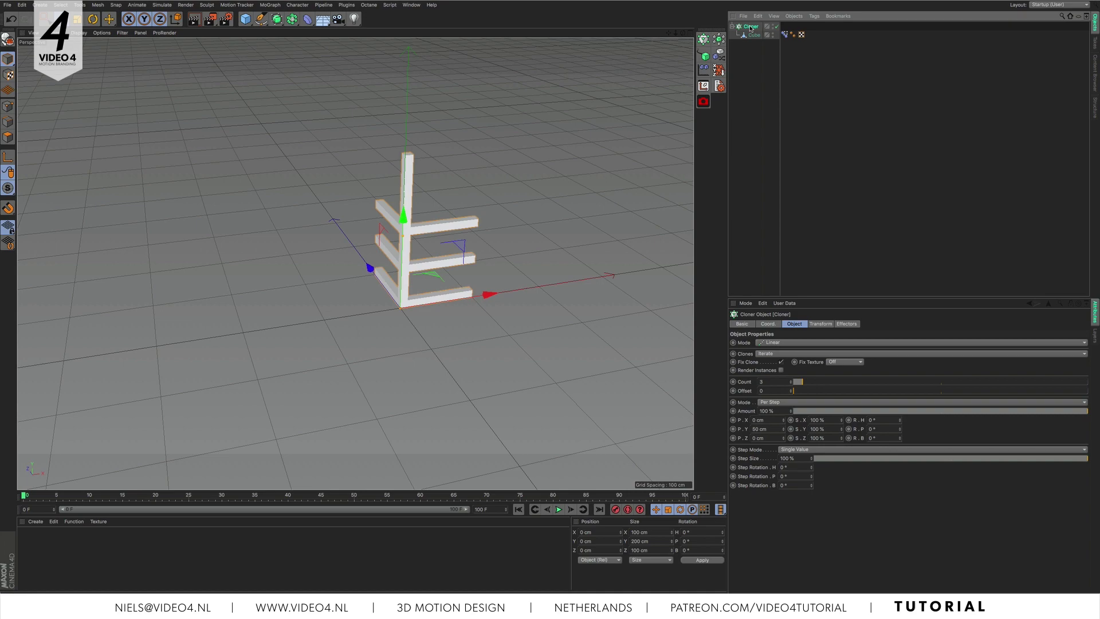
pyautogui.click(792, 344)
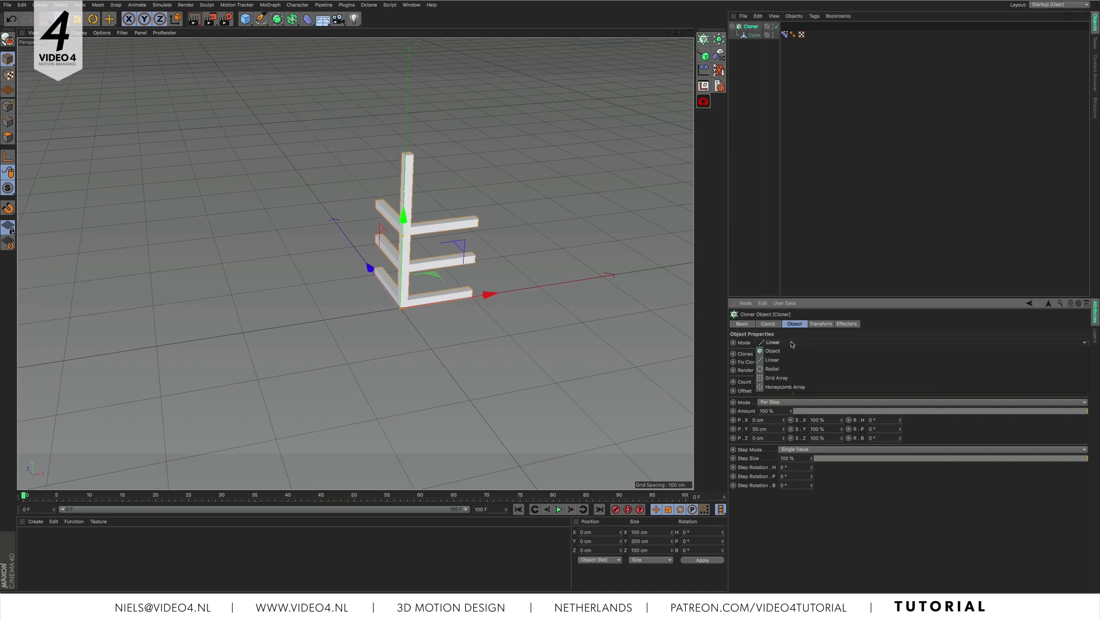
pyautogui.click(803, 378)
pyautogui.keyDown('alt'); pyautogui.moveTo(516, 367); pyautogui.dragTo(542, 363); pyautogui.keyUp('alt')
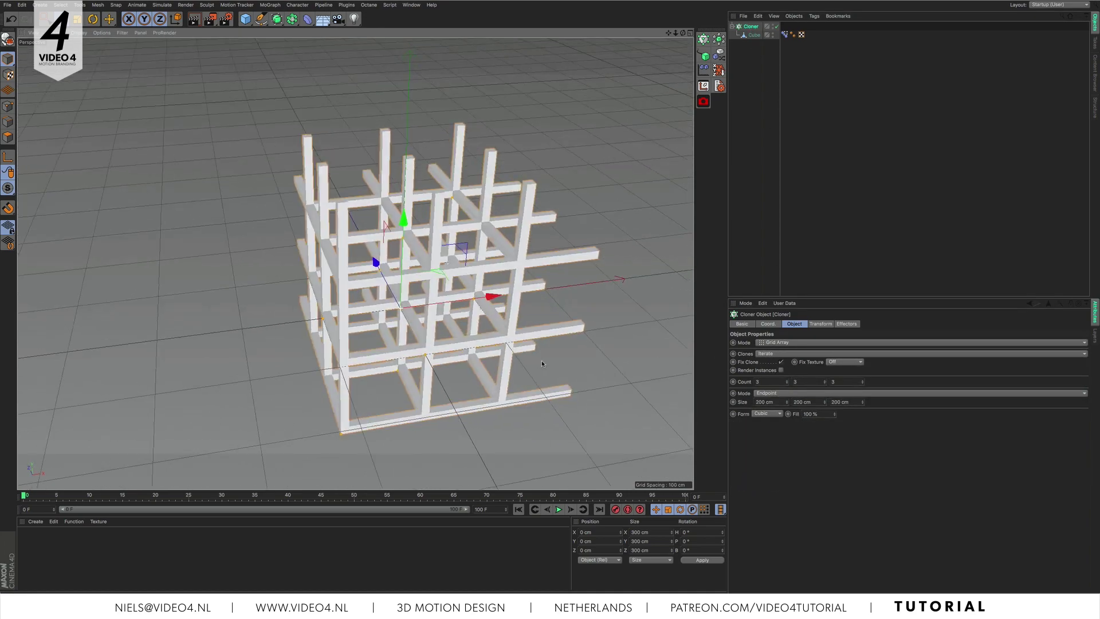
pyautogui.keyDown('alt'); pyautogui.moveTo(541, 363); pyautogui.dragTo(504, 343, button='middle'); pyautogui.keyUp('alt')
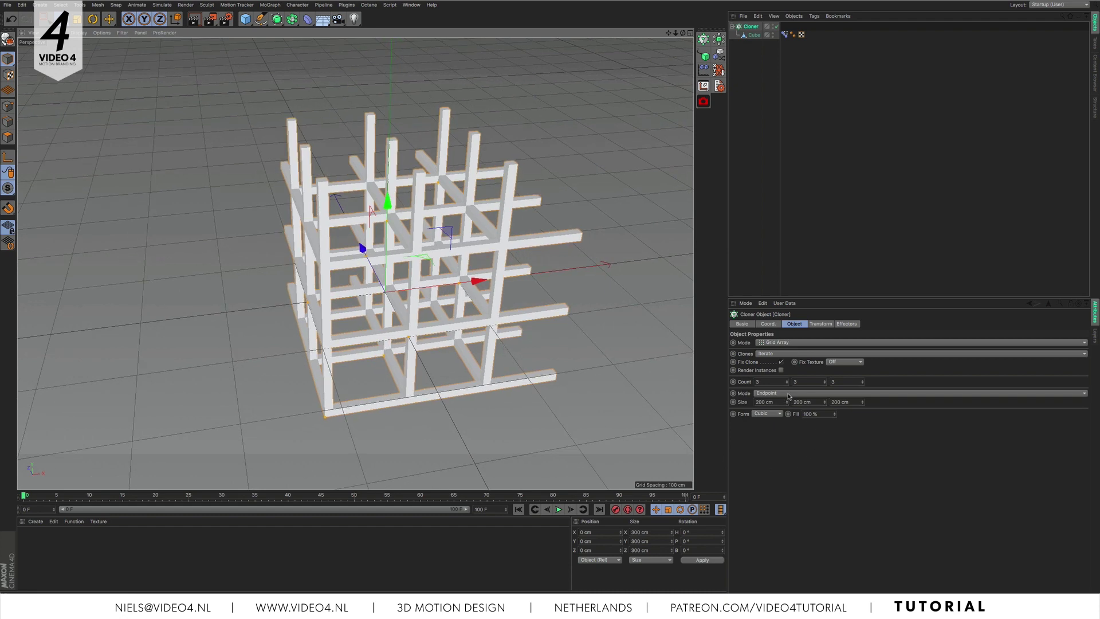
pyautogui.click(789, 395)
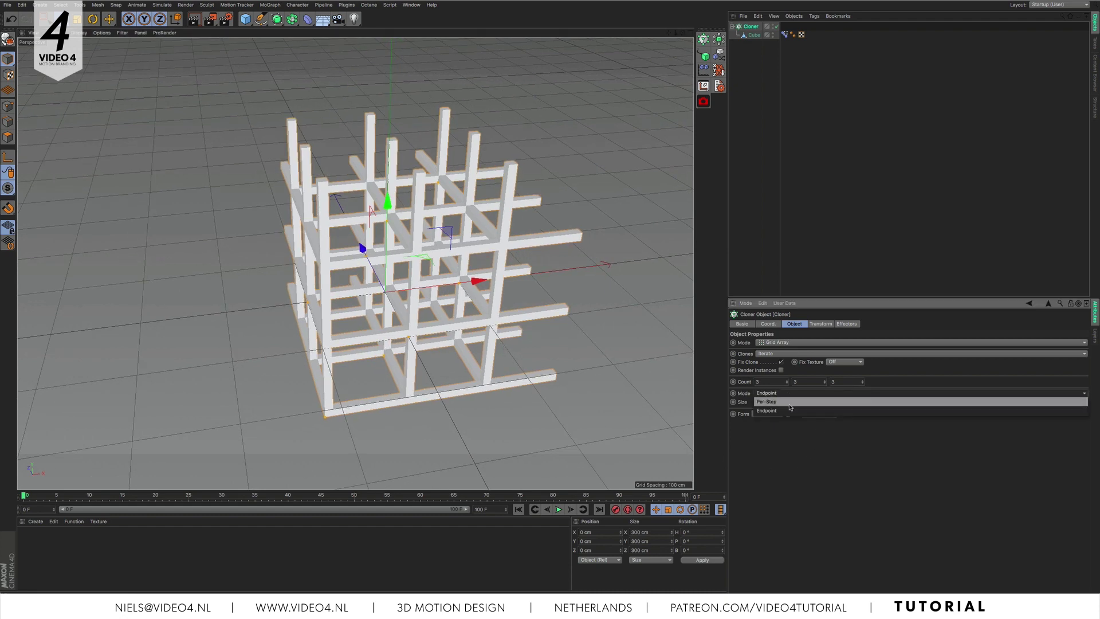
pyautogui.click(790, 404)
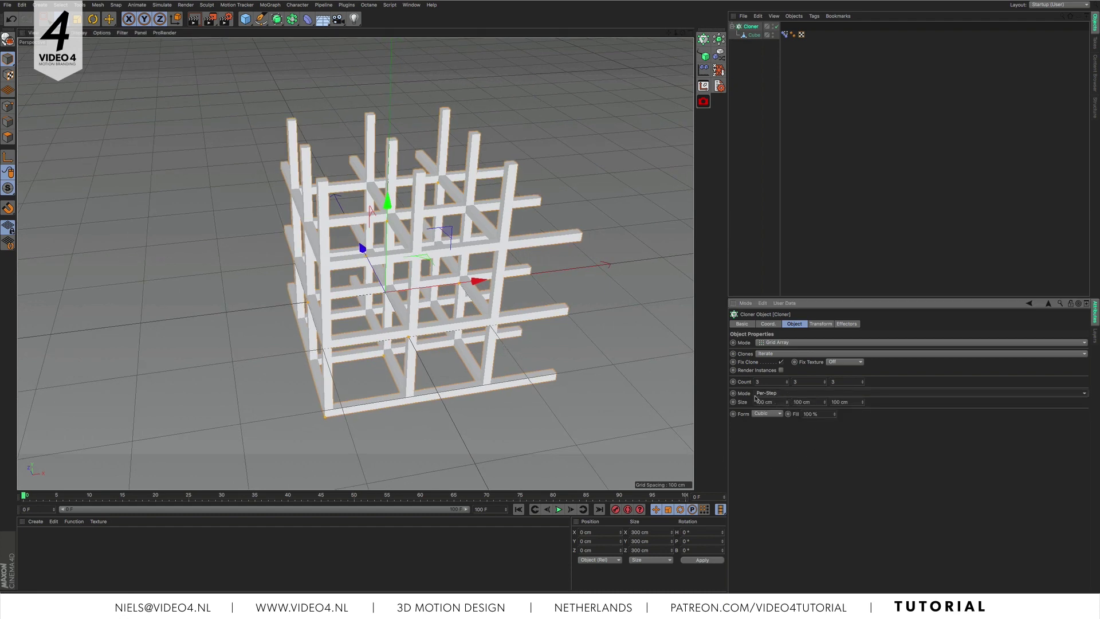
pyautogui.click(754, 35)
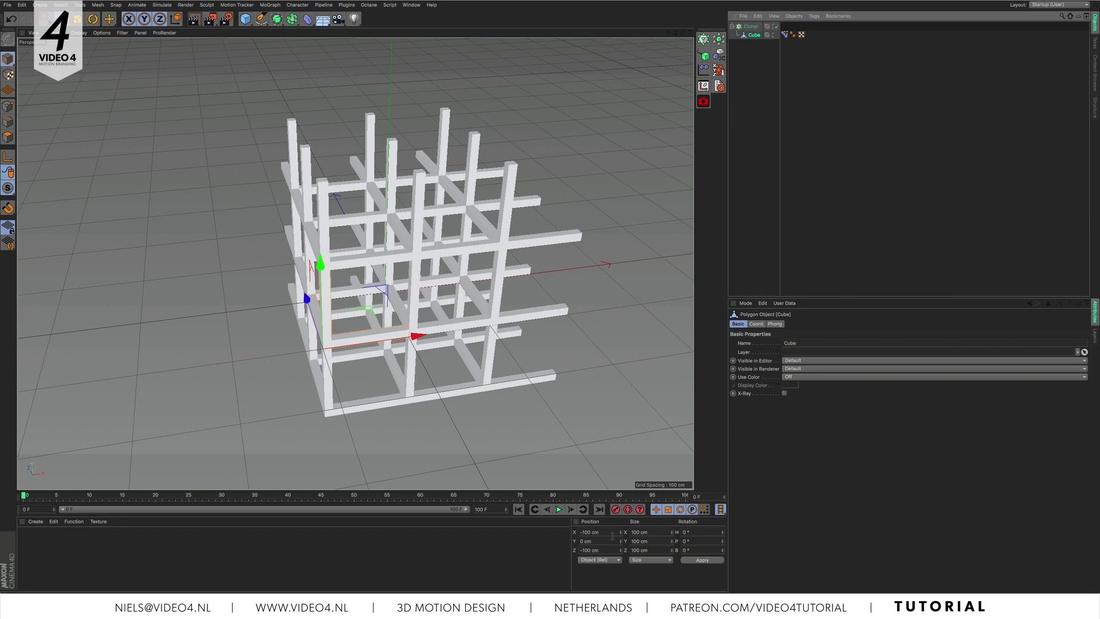
pyautogui.click(749, 27)
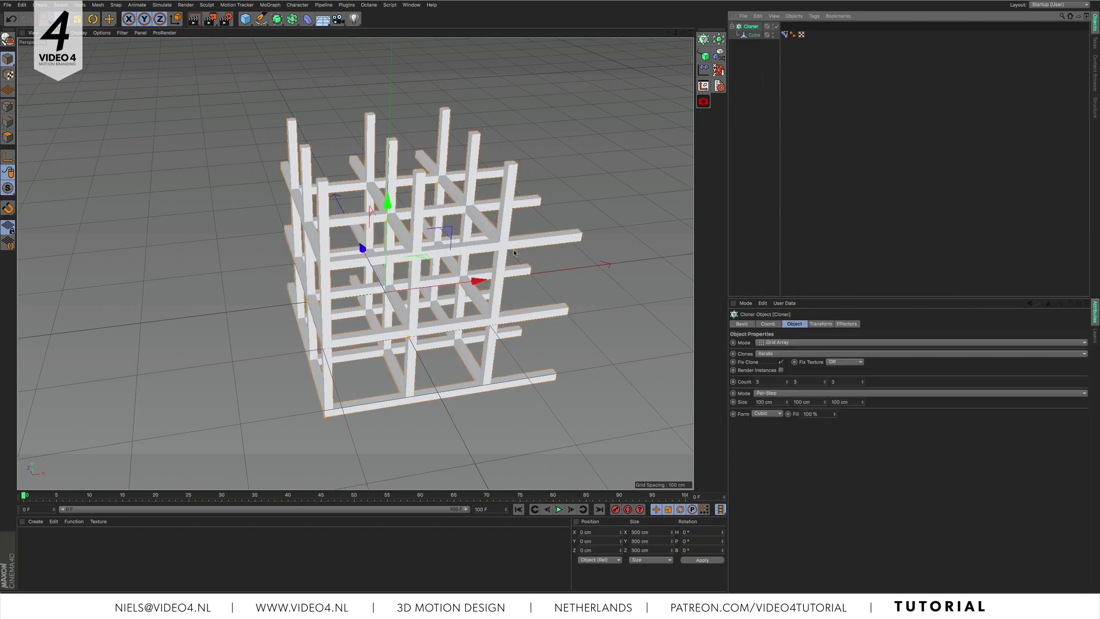
# Set the Cloner's grid count to 6 in all three directions.
pyautogui.keyDown('alt'); pyautogui.moveTo(514, 249); pyautogui.dragTo(479, 247); pyautogui.keyUp('alt')
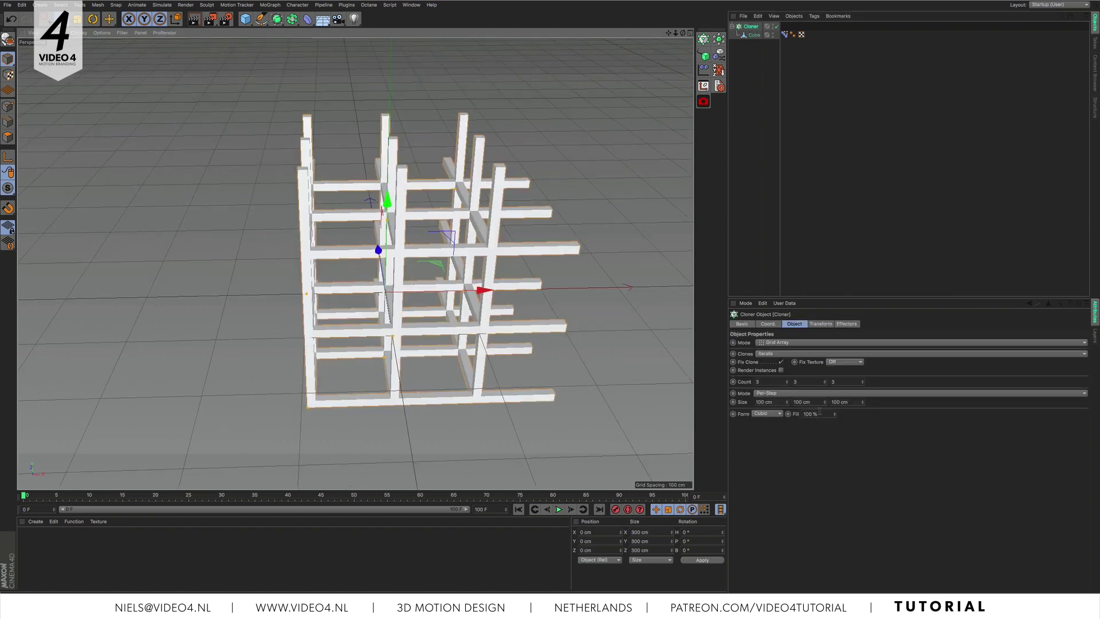
pyautogui.click(757, 382)
pyautogui.write('6')
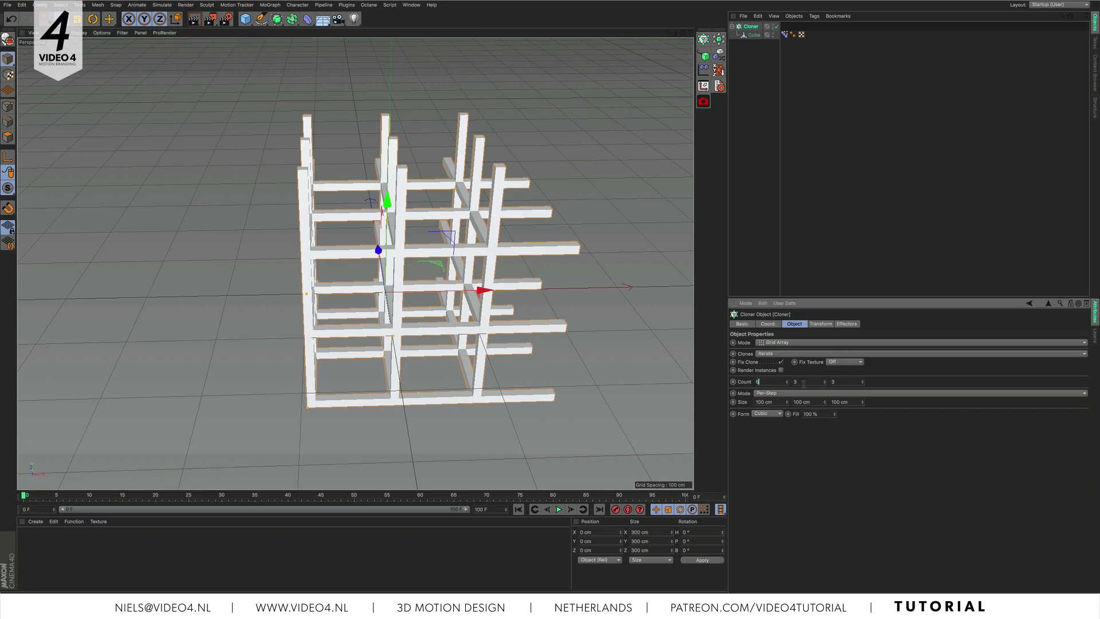
pyautogui.press('Tab')
pyautogui.write('6')
pyautogui.press('Tab')
pyautogui.write('6')
pyautogui.press('Return')
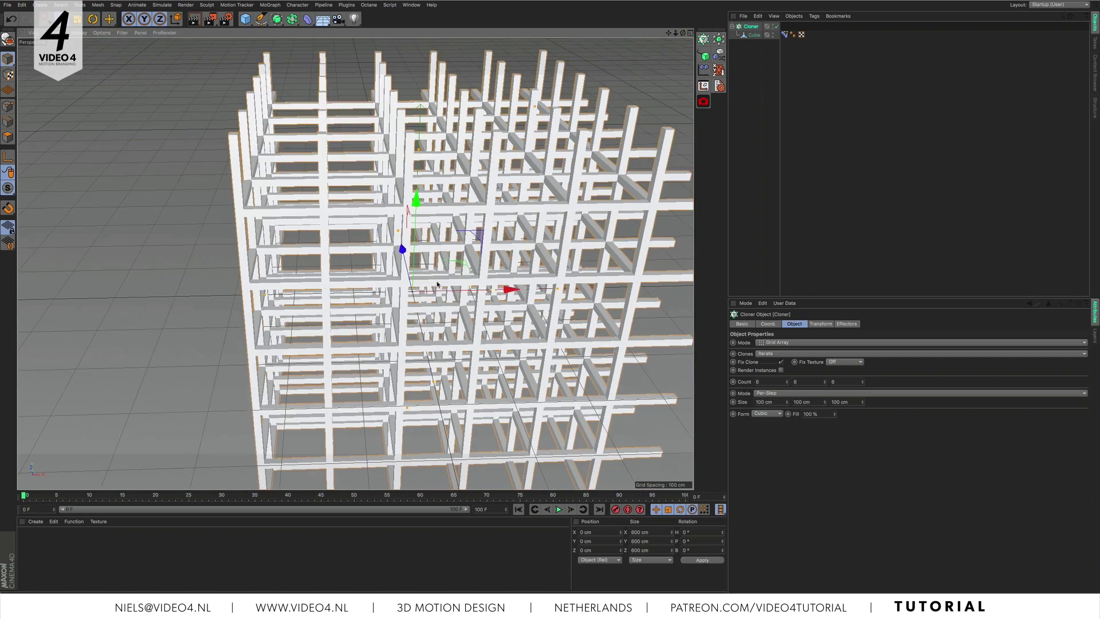
# Add a Morph deformer under the cube and link the cube's Pose Morph tag to it, with Pose.0 at 0%.
pyautogui.keyDown('alt'); pyautogui.moveTo(437, 284); pyautogui.dragTo(330, 224); pyautogui.keyUp('alt')
pyautogui.keyDown('alt'); pyautogui.moveTo(329, 223); pyautogui.dragTo(337, 243, button='middle'); pyautogui.keyUp('alt')
pyautogui.keyDown('alt'); pyautogui.moveTo(337, 243); pyautogui.dragTo(327, 240, button='right'); pyautogui.keyUp('alt')
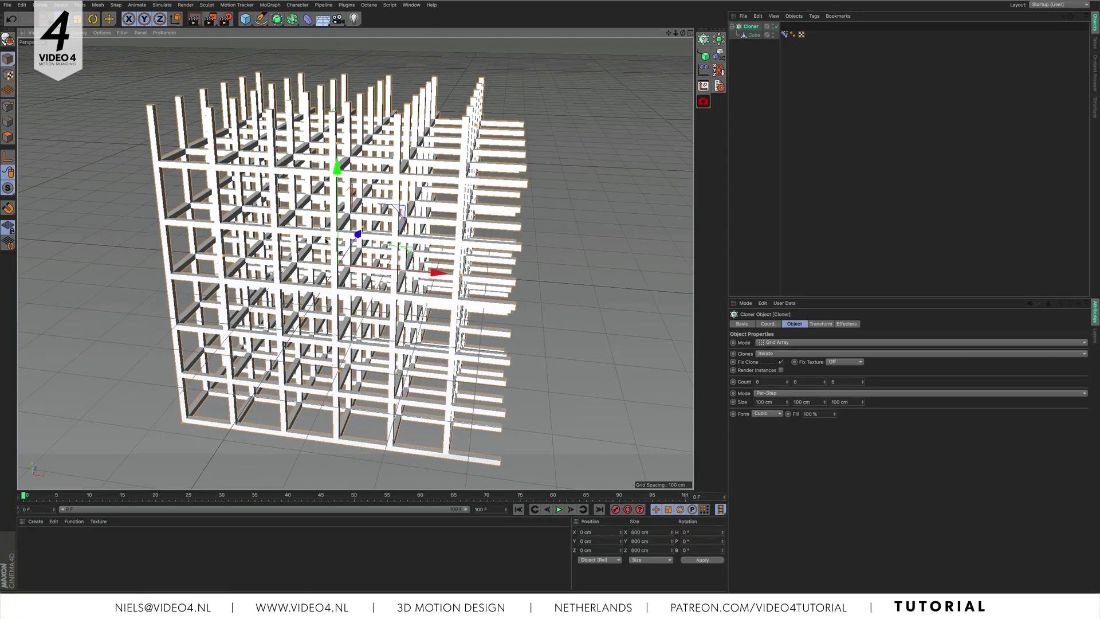
pyautogui.keyDown('alt'); pyautogui.moveTo(327, 239); pyautogui.dragTo(329, 242); pyautogui.keyUp('alt')
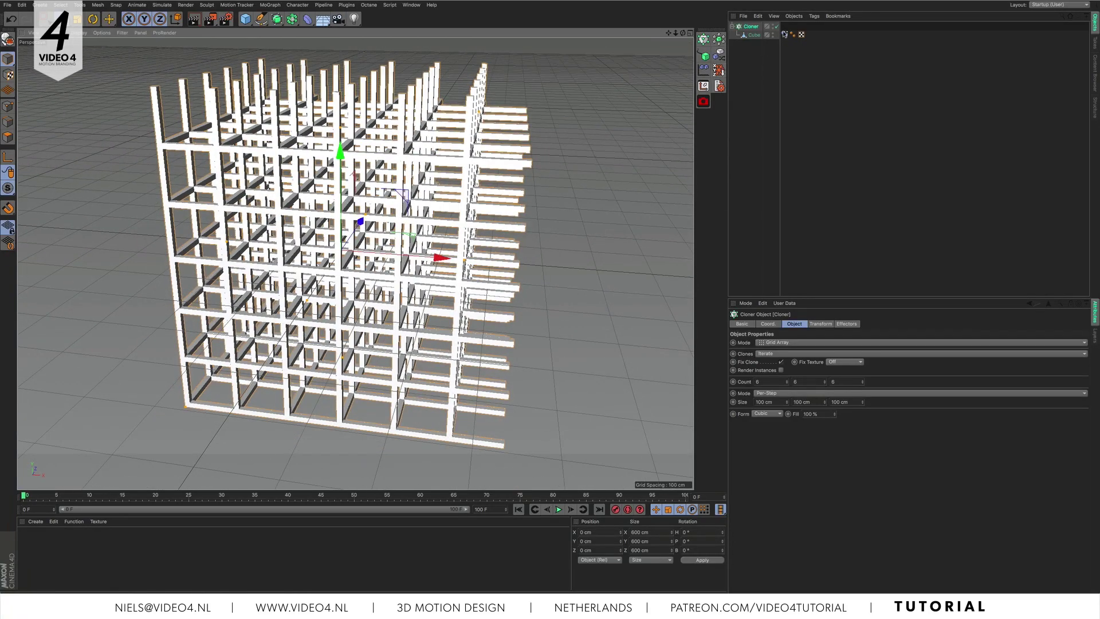
pyautogui.click(785, 34)
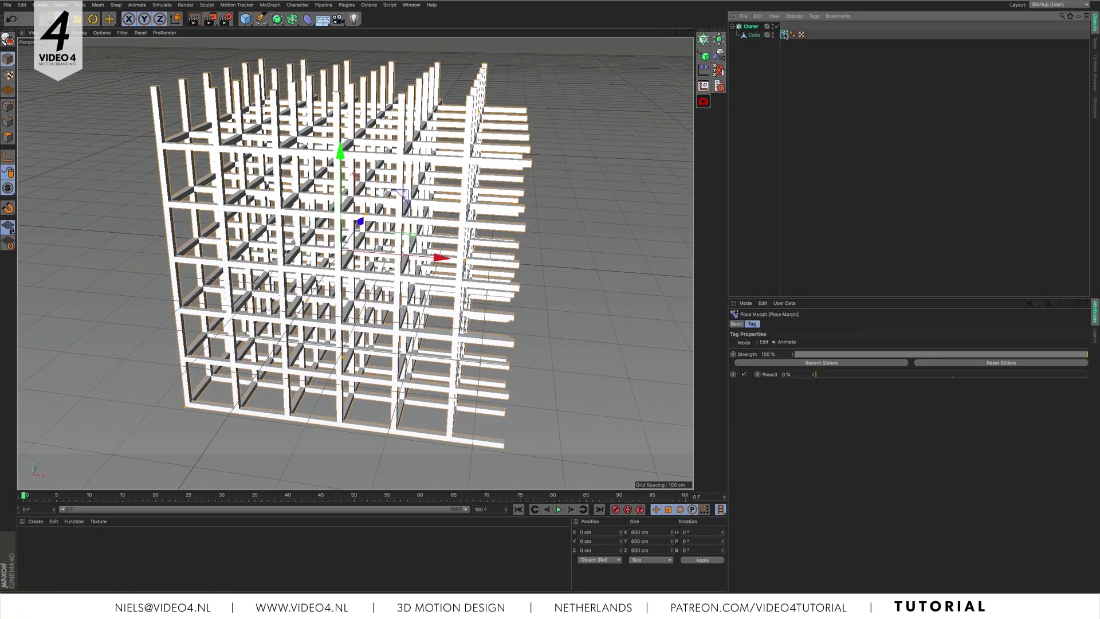
pyautogui.click(308, 19)
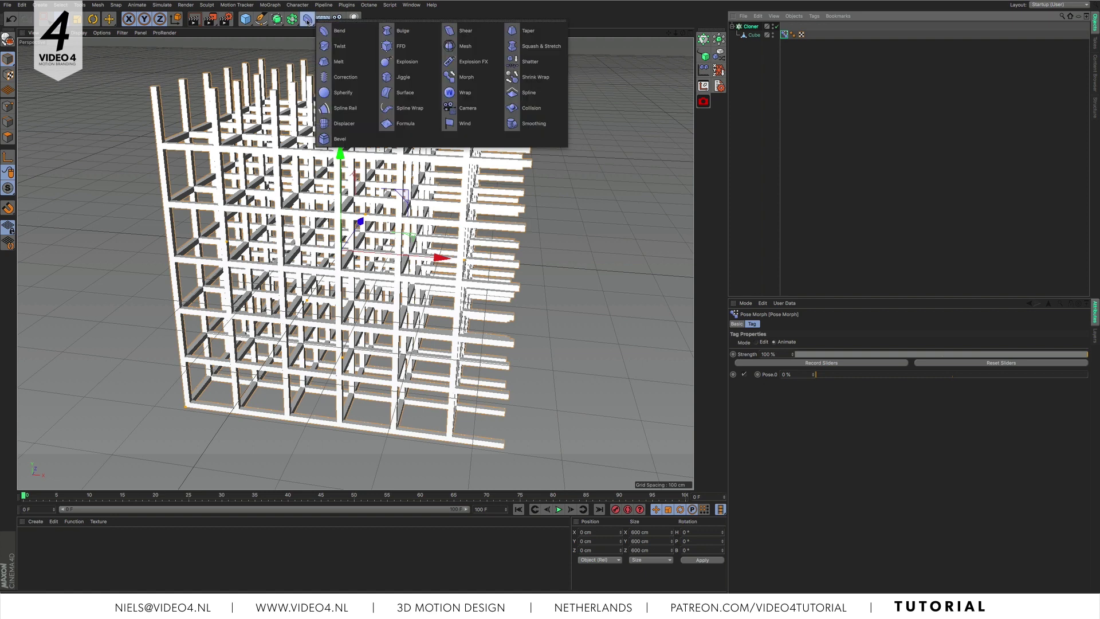
pyautogui.click(466, 76)
pyautogui.moveTo(751, 27); pyautogui.dragTo(798, 356)
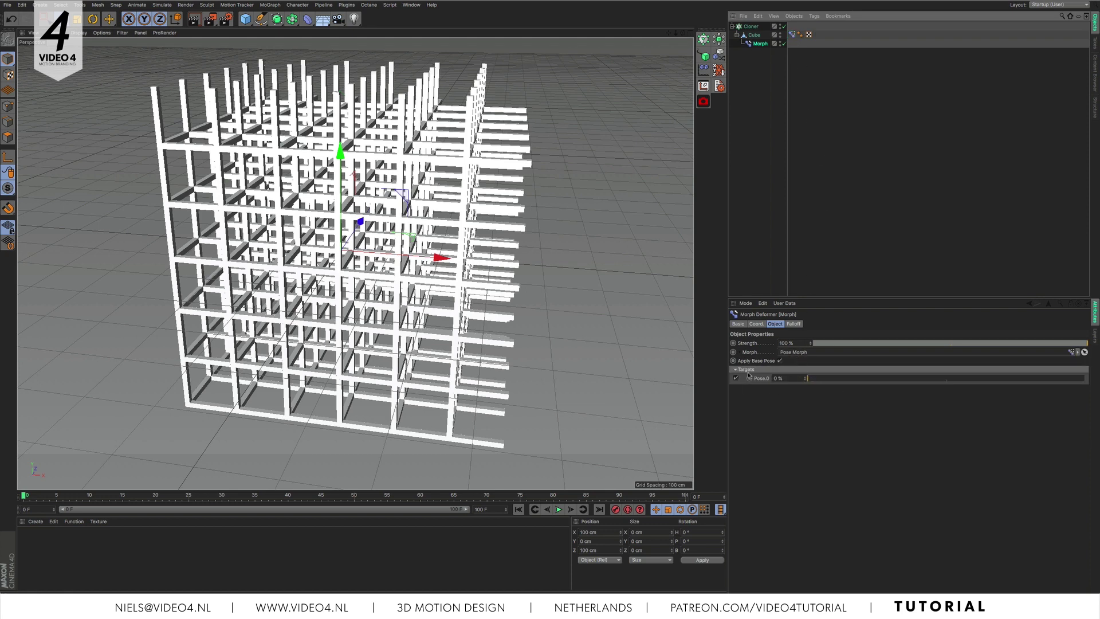
pyautogui.moveTo(813, 380); pyautogui.dragTo(552, 378)
# Set the project end to 125 frames and extend the preview range to the full length.
pyautogui.keyDown('alt'); pyautogui.moveTo(498, 395); pyautogui.dragTo(496, 396); pyautogui.keyUp('alt')
pyautogui.moveTo(487, 510); pyautogui.dragTo(472, 509)
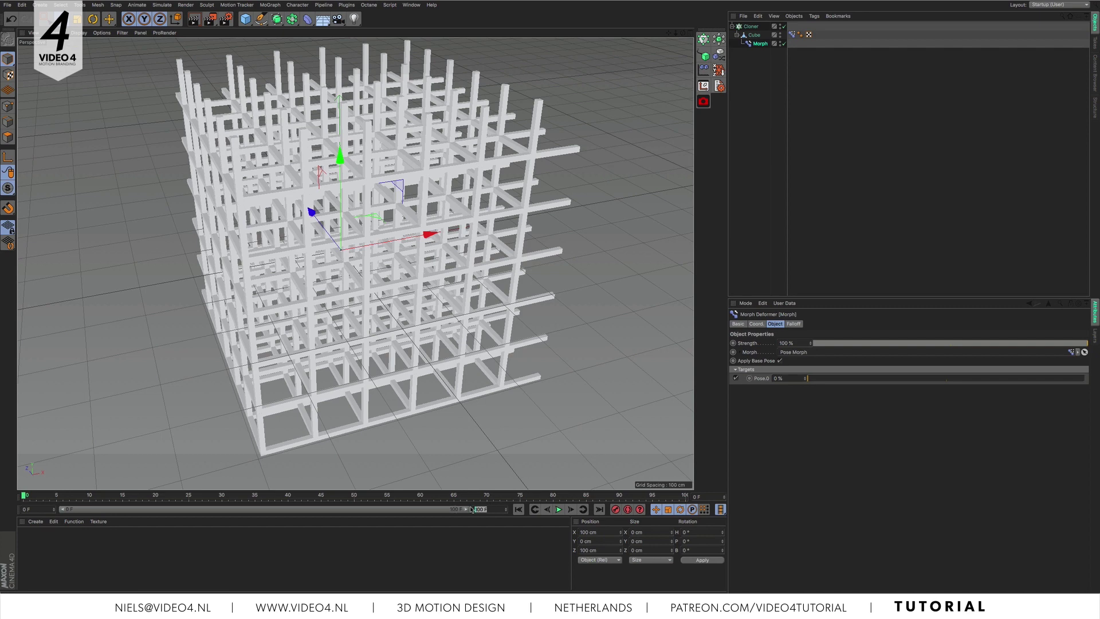
pyautogui.write('125')
pyautogui.press('Return')
pyautogui.moveTo(385, 509); pyautogui.dragTo(467, 509)
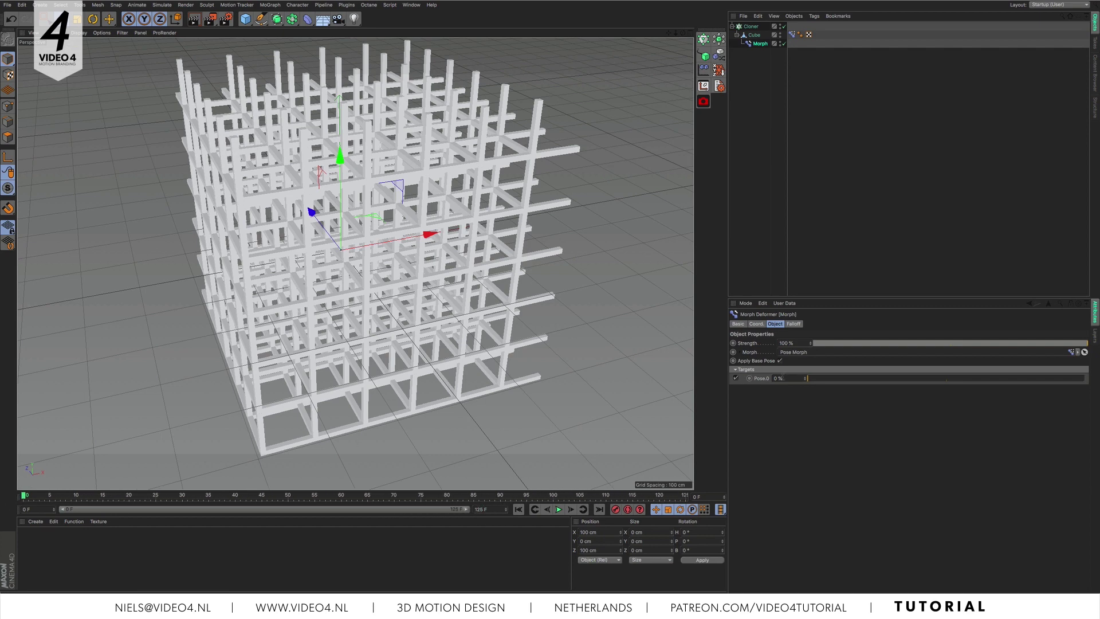
# Keyframe the Morph deformer's Pose.0 at 0% on frame 0 and at 100% on frame 125.
pyautogui.keyDown('ctrl'); pyautogui.click(749, 378); pyautogui.keyUp('ctrl')
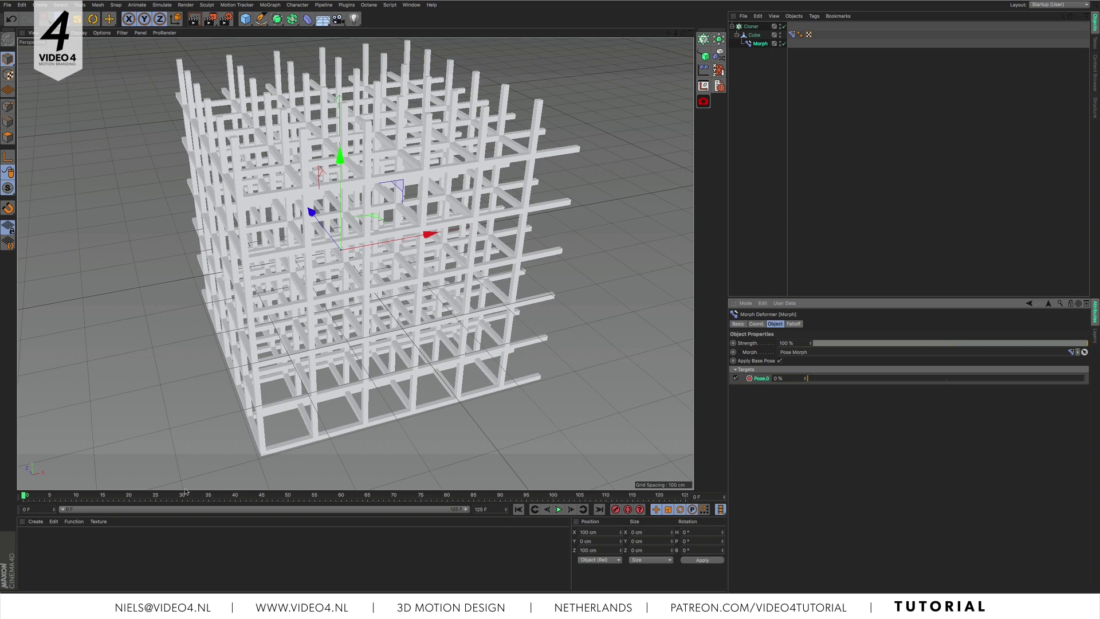
pyautogui.moveTo(25, 498); pyautogui.dragTo(711, 495)
pyautogui.click(778, 378)
pyautogui.write('100')
pyautogui.press('Return')
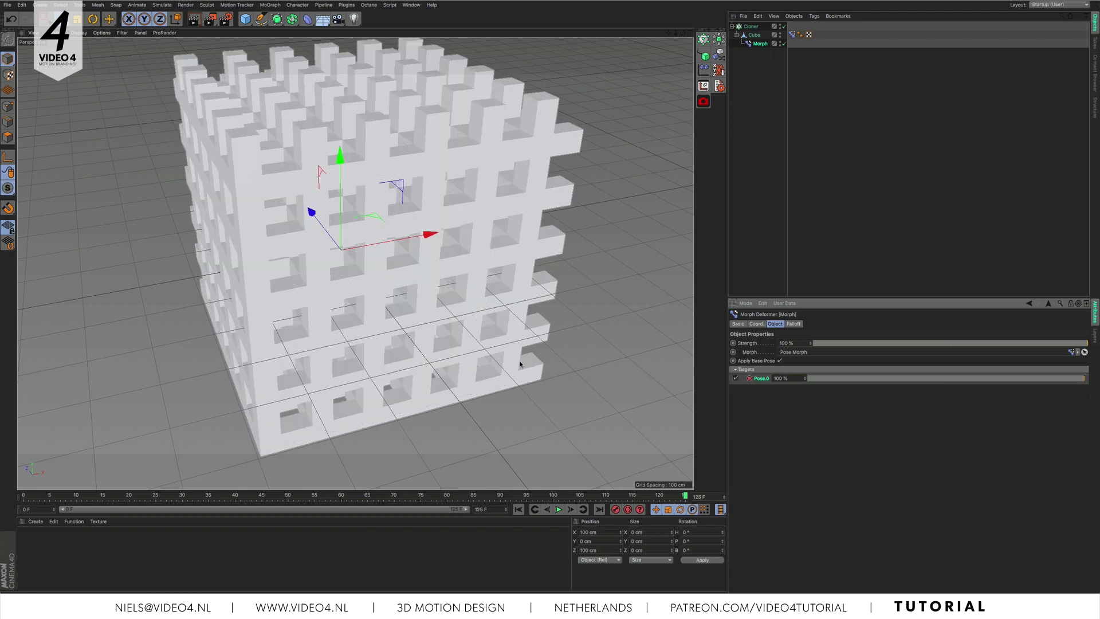
# Add a camera to the scene and set its heading and pitch rotation to 0°.
pyautogui.scroll(-3, 478, 352)
pyautogui.keyDown('alt'); pyautogui.moveTo(478, 352); pyautogui.dragTo(373, 314); pyautogui.keyUp('alt')
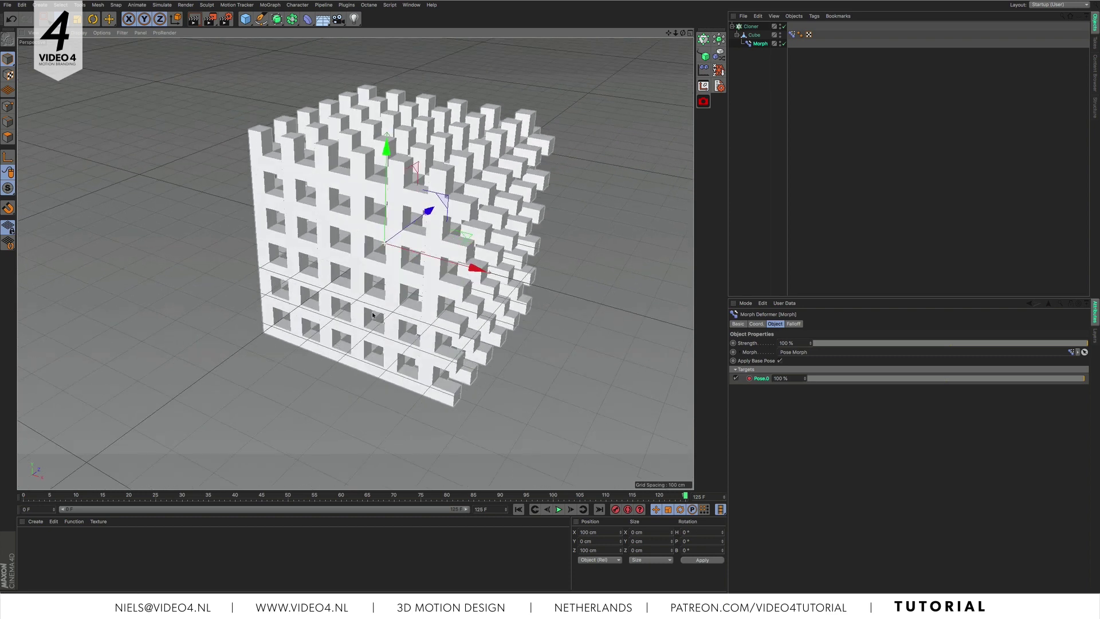
pyautogui.click(338, 19)
pyautogui.click(752, 27)
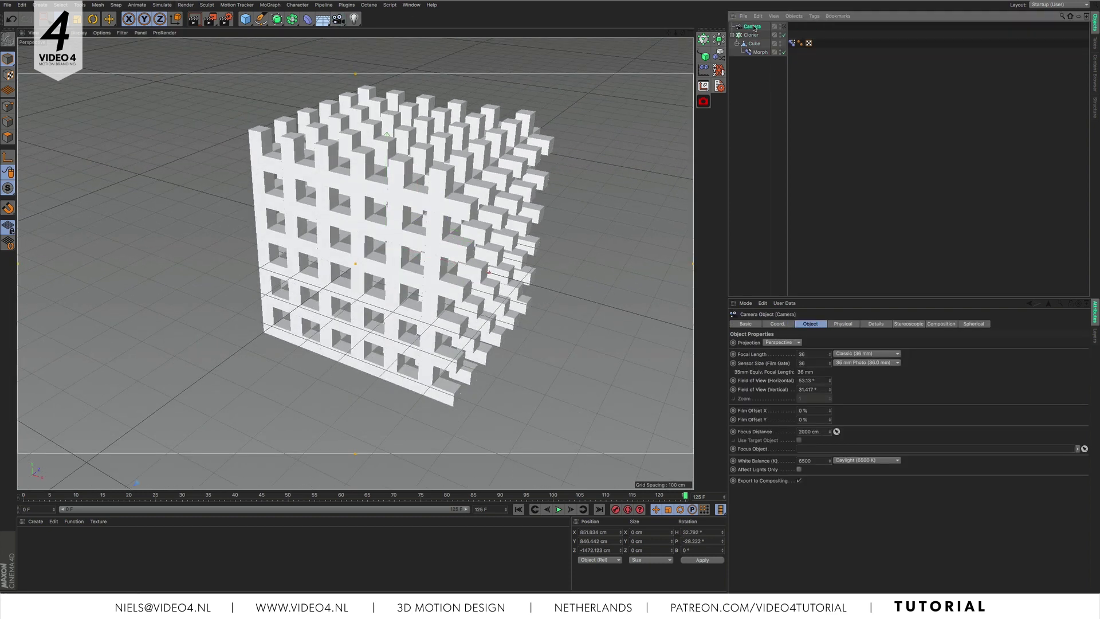
pyautogui.doubleClick(701, 541)
pyautogui.write('0')
pyautogui.doubleClick(700, 533)
pyautogui.write('0')
# Set the camera's X, Y and Z position to 0 cm and pull it back along its Z axis in front of the grid.
pyautogui.doubleClick(606, 550)
pyautogui.write('0')
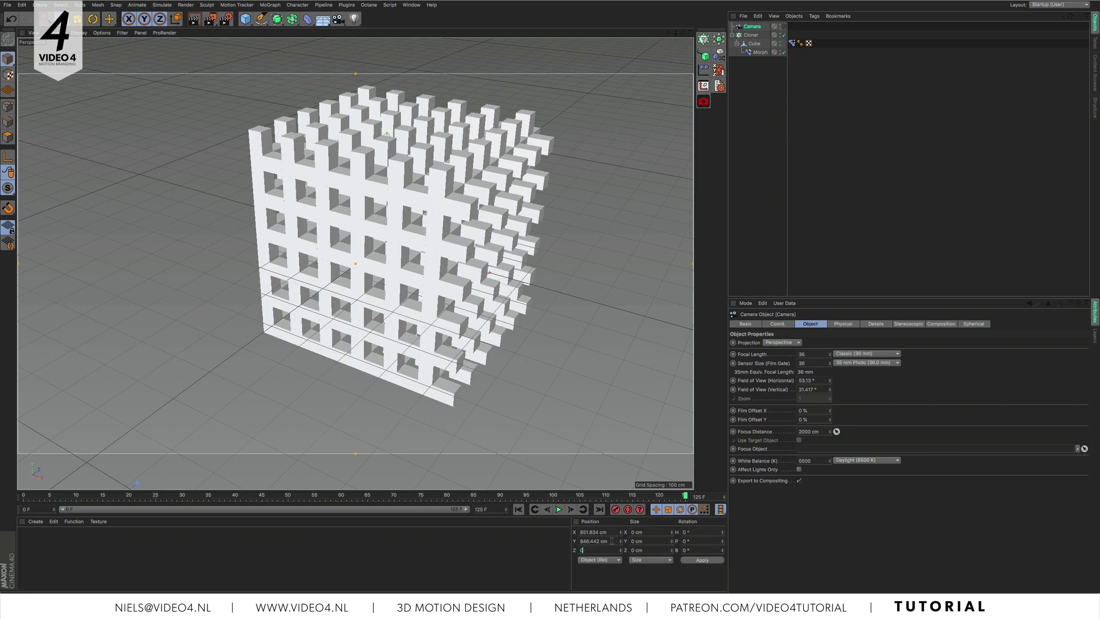
pyautogui.doubleClick(611, 541)
pyautogui.write('0')
pyautogui.doubleClick(609, 532)
pyautogui.write('0')
pyautogui.click(702, 561)
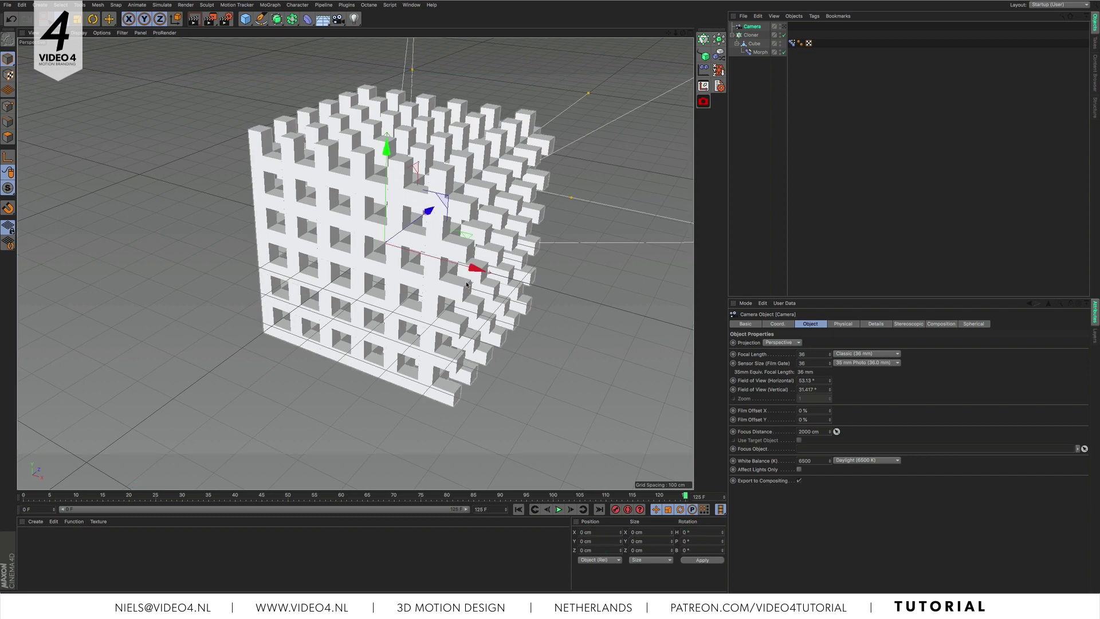
pyautogui.moveTo(433, 213); pyautogui.dragTo(80, 350)
# Set the Cloner's heading to 45° and tilt it in world axes to about 55° heading, -31° pitch and 37° bank.
pyautogui.click(752, 35)
pyautogui.keyDown('alt'); pyautogui.moveTo(321, 321); pyautogui.dragTo(357, 263); pyautogui.keyUp('alt')
pyautogui.click(93, 19)
pyautogui.doubleClick(701, 533)
pyautogui.write('45')
pyautogui.click(716, 562)
pyautogui.click(177, 20)
pyautogui.keyDown('alt'); pyautogui.moveTo(330, 355); pyautogui.dragTo(355, 303); pyautogui.keyUp('alt')
pyautogui.click(176, 19)
pyautogui.click(61, 19)
# Look through the camera and set its focal length to Portrait (80 mm).
pyautogui.click(752, 27)
pyautogui.click(785, 27)
pyautogui.click(860, 354)
pyautogui.click(842, 372)
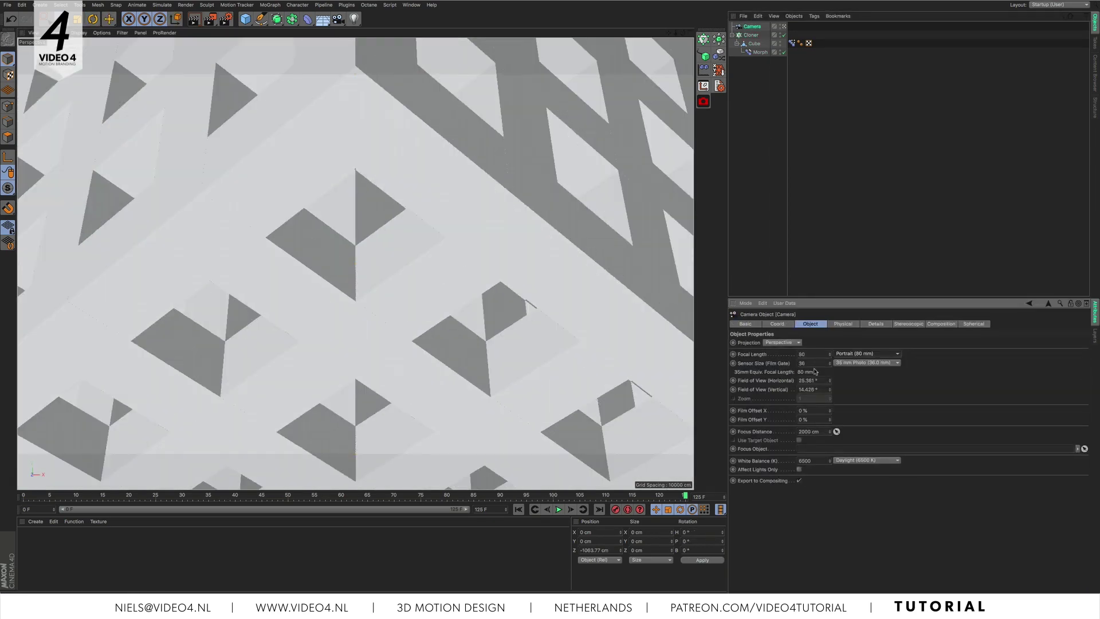
# Move the camera farther back from the grid in the Top view of the four-view layout.
pyautogui.middleClick(533, 149)
pyautogui.scroll(-5, 523, 125)
pyautogui.moveTo(520, 146); pyautogui.dragTo(520, 178)
# Refine the Cloner's tilt in world axes to about 52° heading, -27° pitch and 30° bank, checking it in the full-size camera view.
pyautogui.click(751, 35)
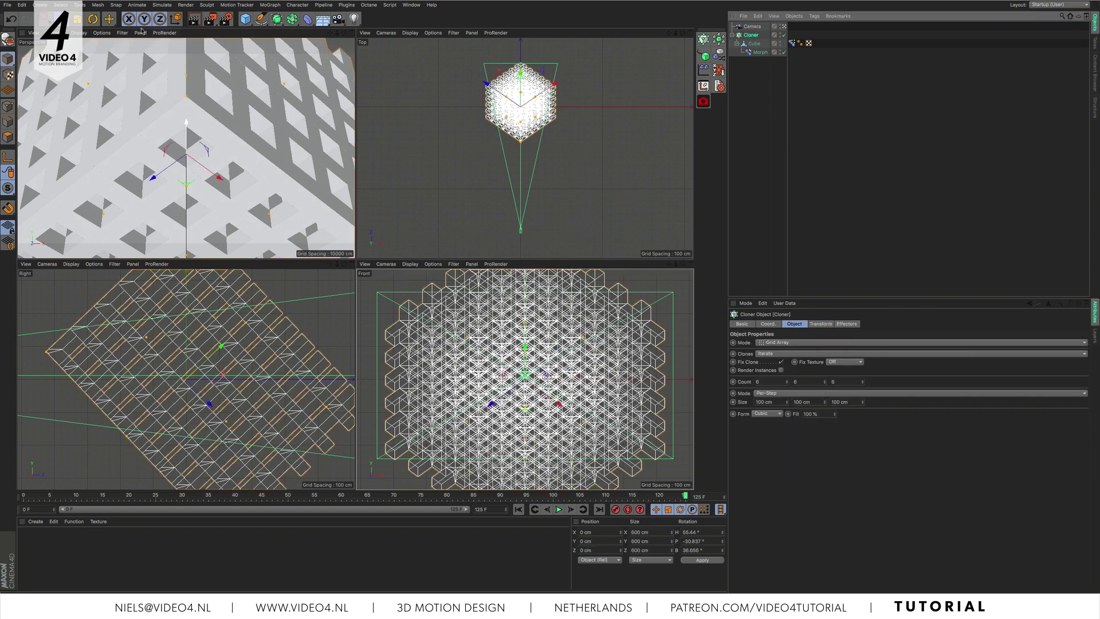
pyautogui.click(93, 20)
pyautogui.click(176, 20)
pyautogui.moveTo(187, 150); pyautogui.dragTo(186, 168)
pyautogui.click(177, 19)
pyautogui.click(61, 20)
pyautogui.middleClick(218, 114)
# Scrub from frame 0 to frame 125 to preview the morph animation through the camera.
pyautogui.click(518, 509)
pyautogui.moveTo(24, 496); pyautogui.dragTo(522, 501)
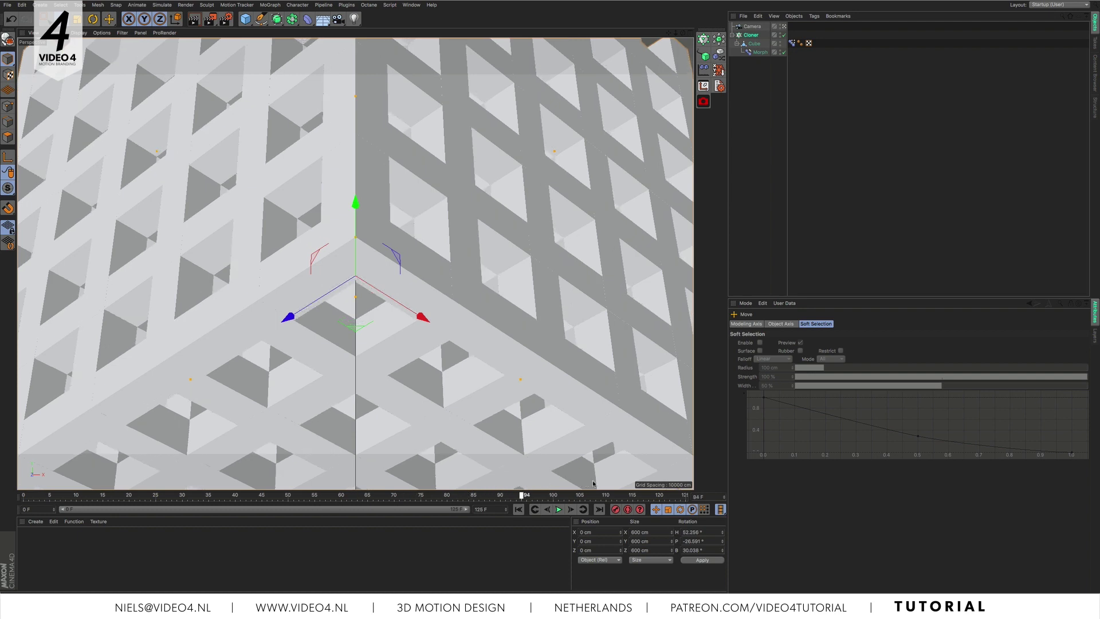
pyautogui.moveTo(593, 484); pyautogui.dragTo(723, 473)
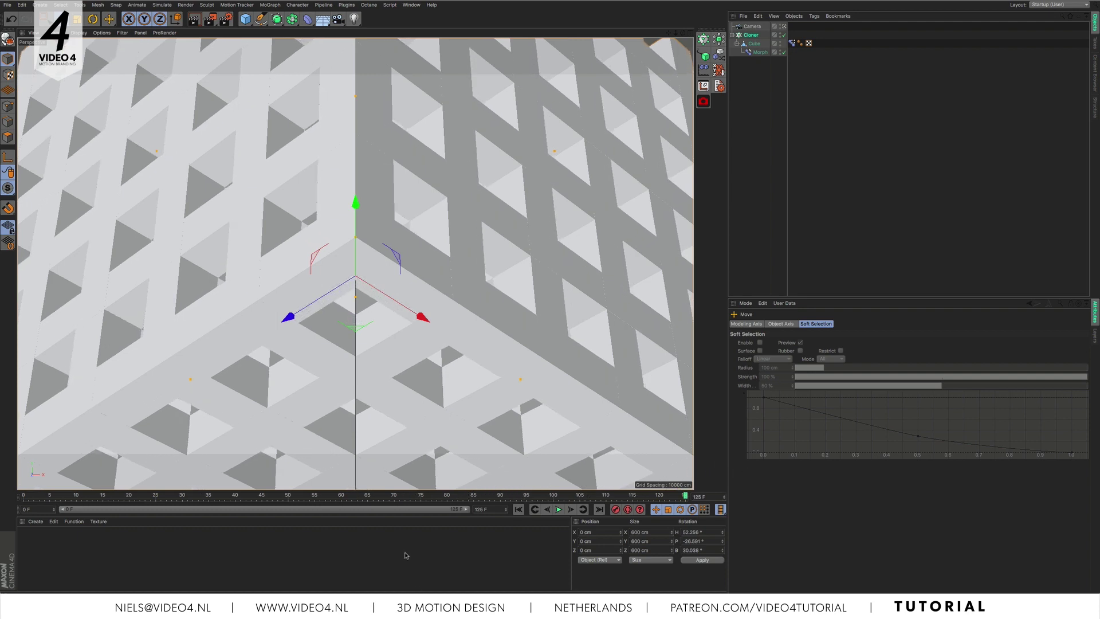